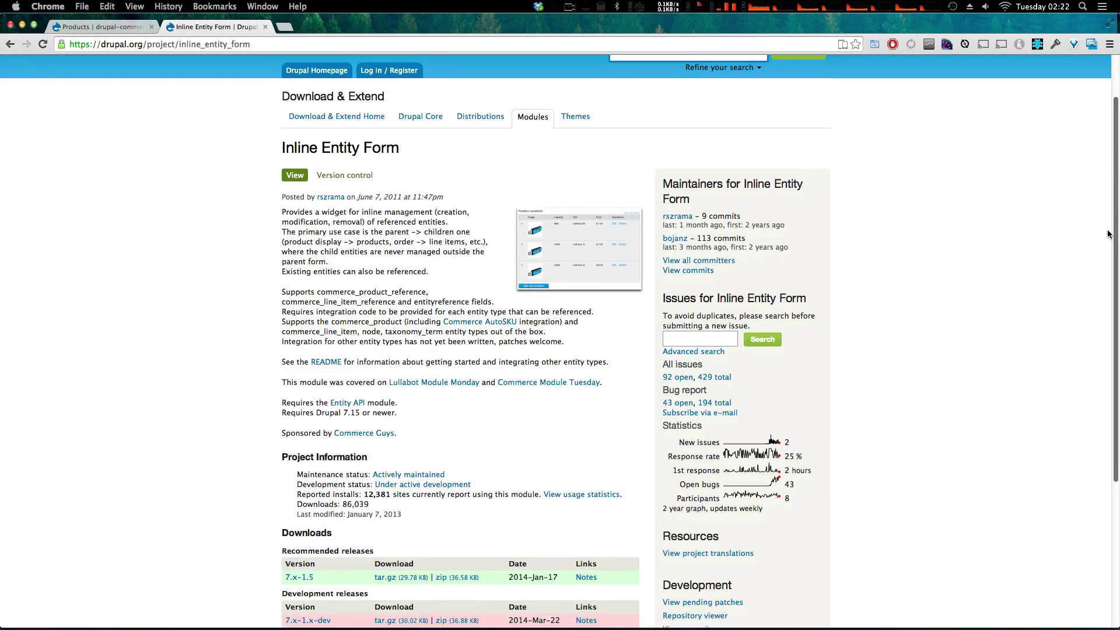
Skim the Inline Entity Form project page, then return to the store's Products list
scroll(1106, 175, "up", 5)
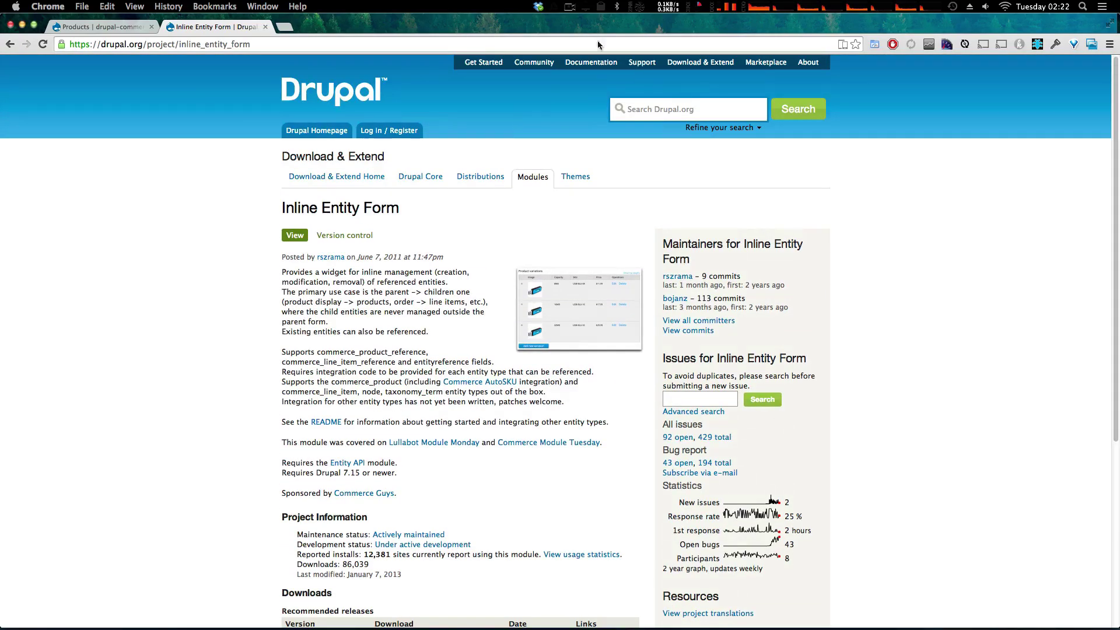
left_click(110, 26)
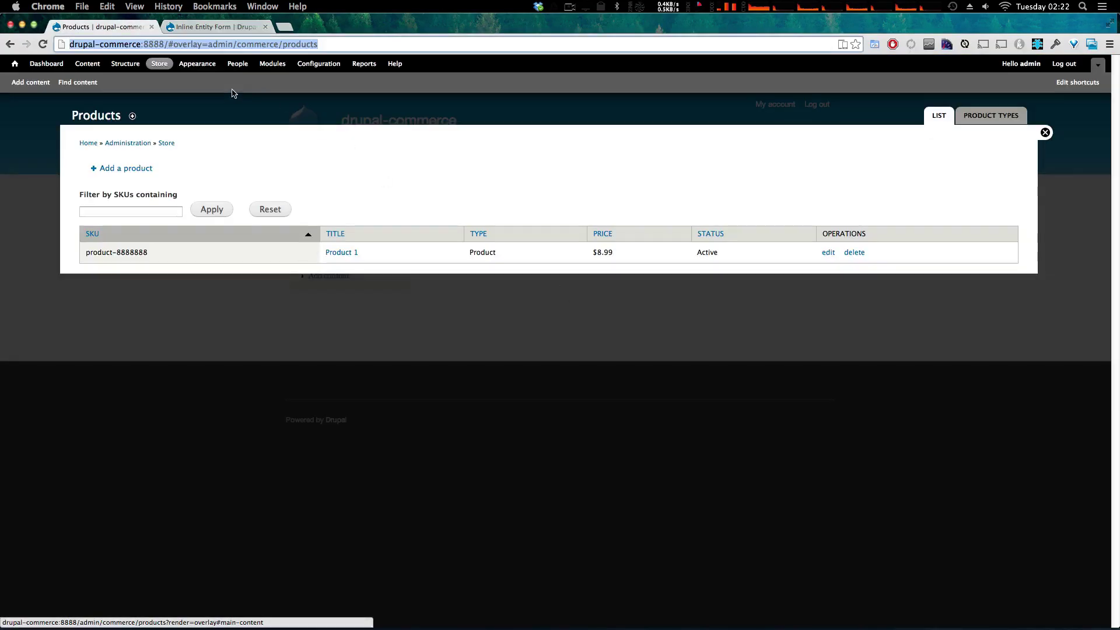
Open Modules in a new tab, filter for the needed module, save the configuration, and close the page
left_click(268, 65)
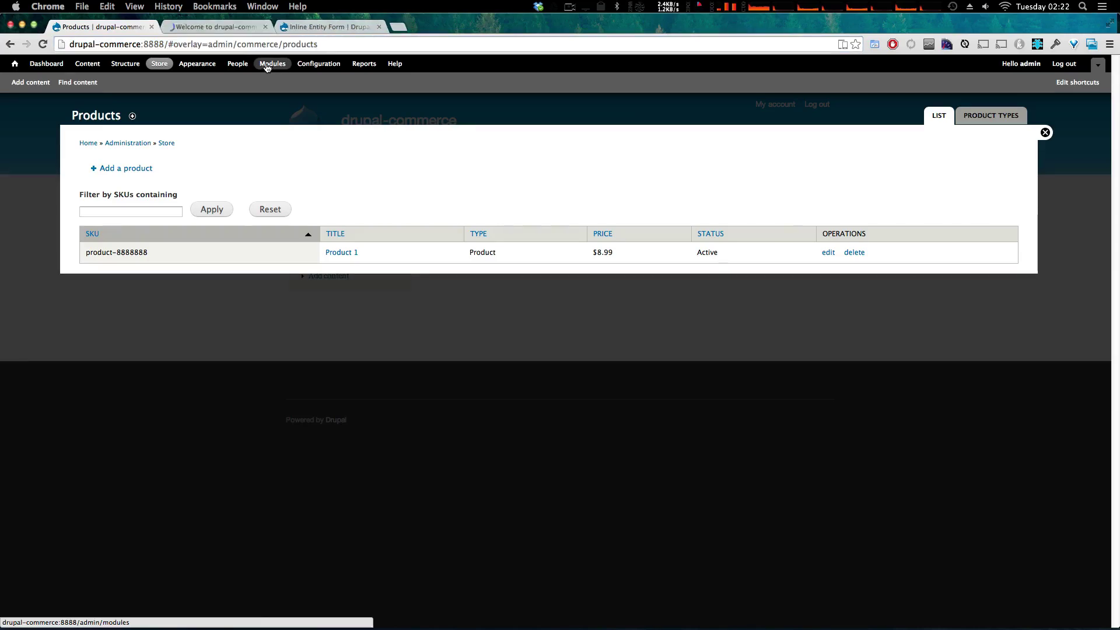
key("ctrl+Tab")
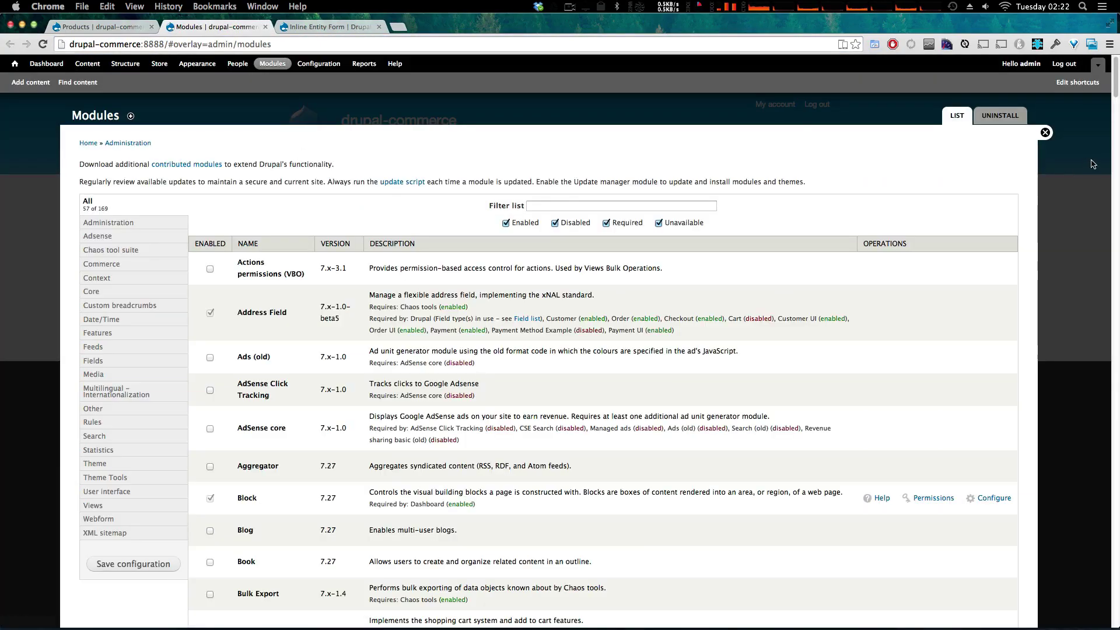
left_click(559, 204)
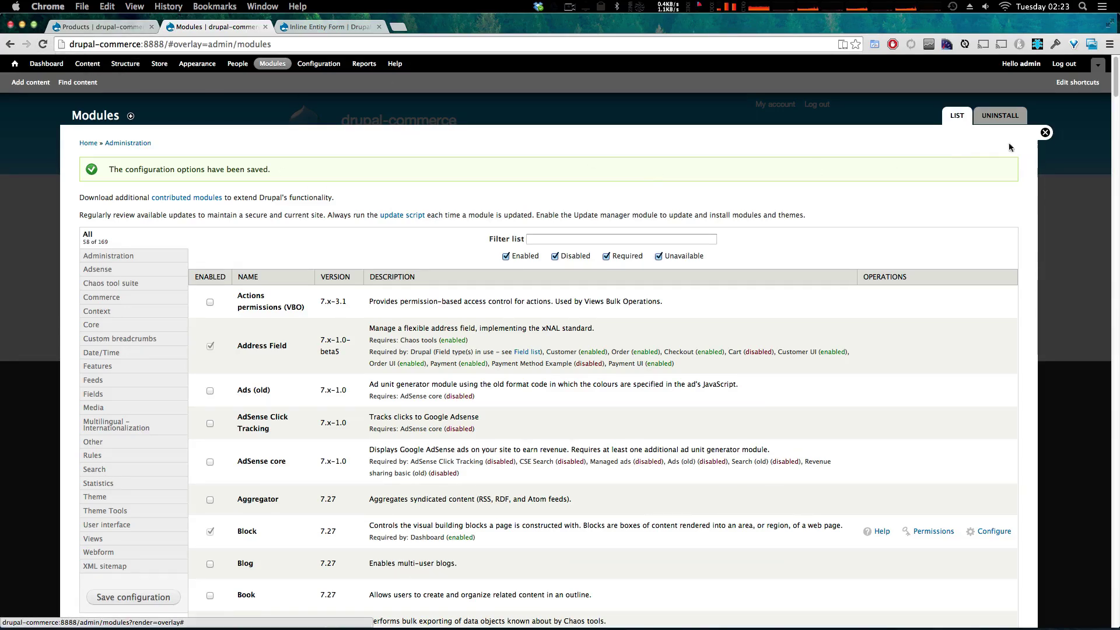
left_click(1045, 133)
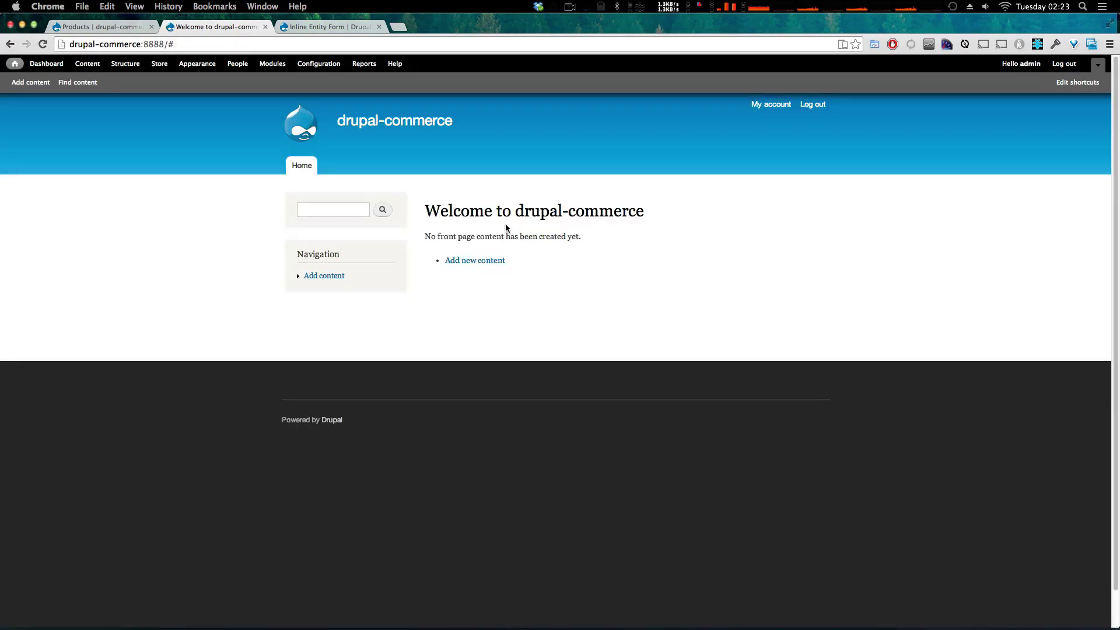
scroll(480, 267, "down", 2)
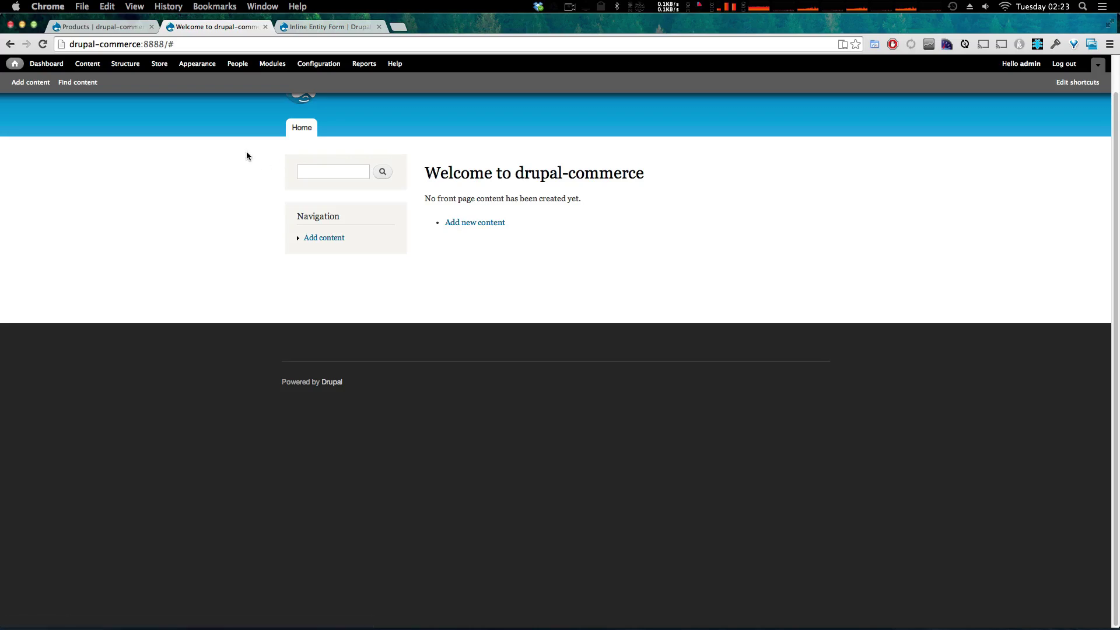
scroll(259, 167, "up", 1)
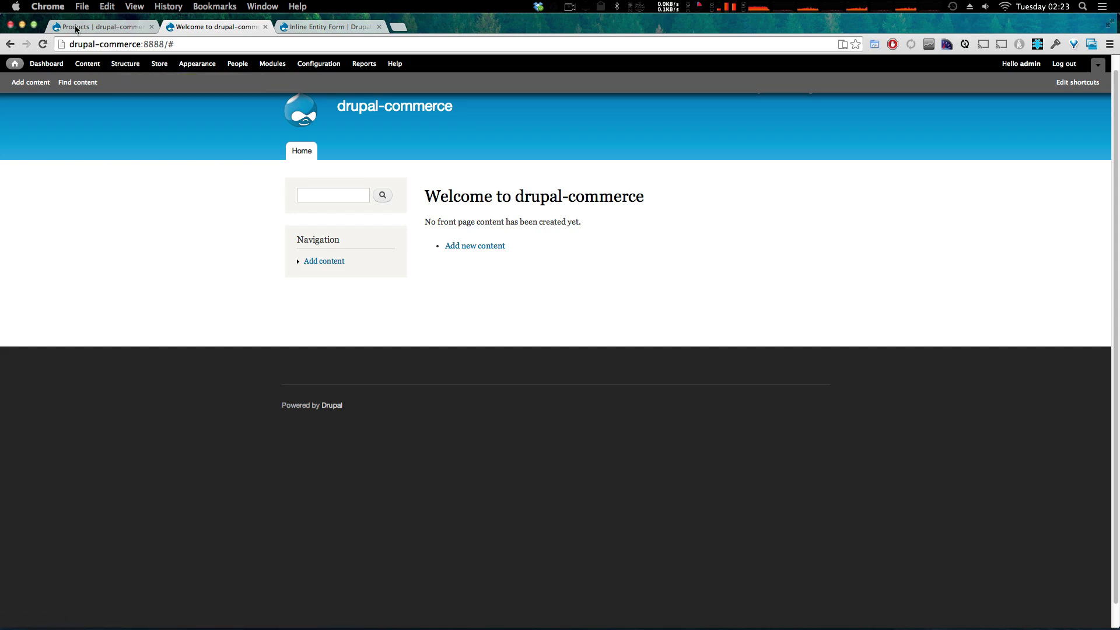
Start a new content type under Structure > Content types named Product Display
left_click(128, 69)
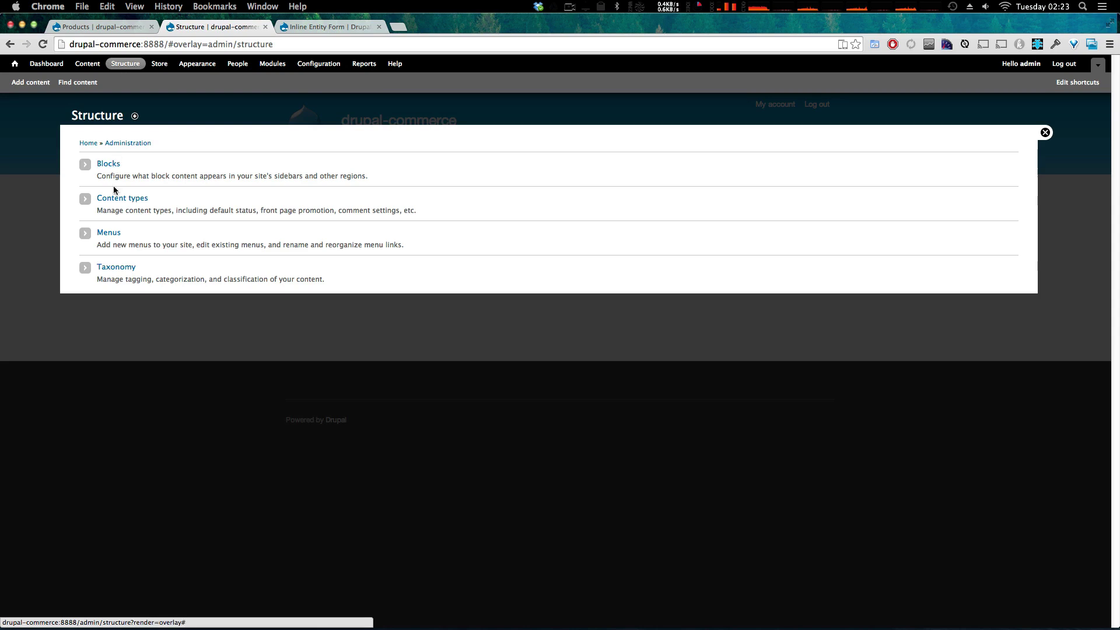
left_click(117, 199)
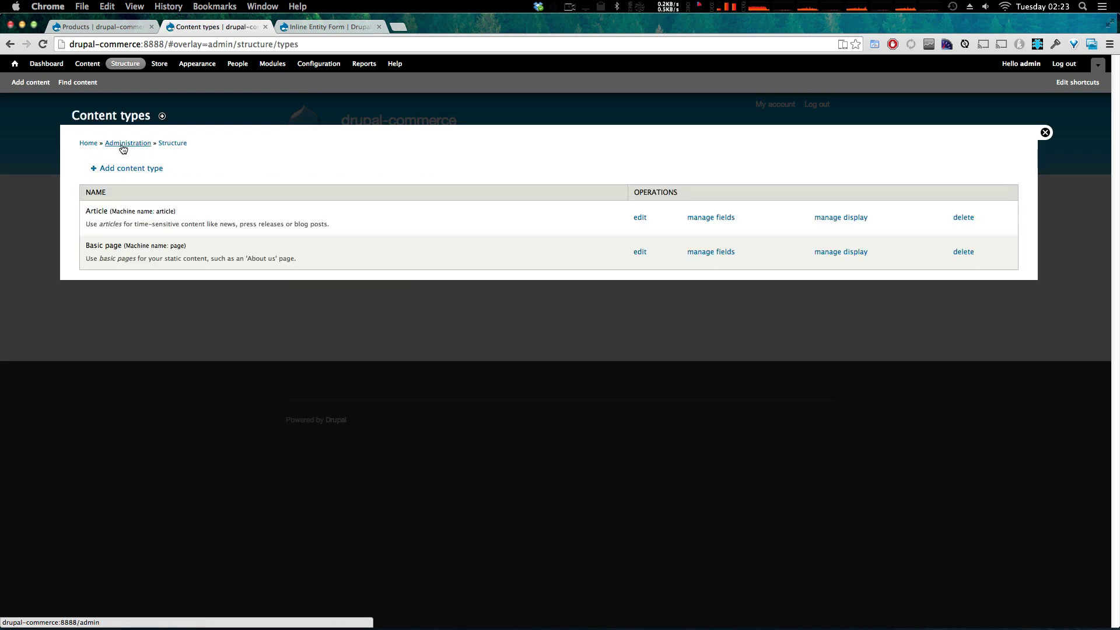
left_click(134, 170)
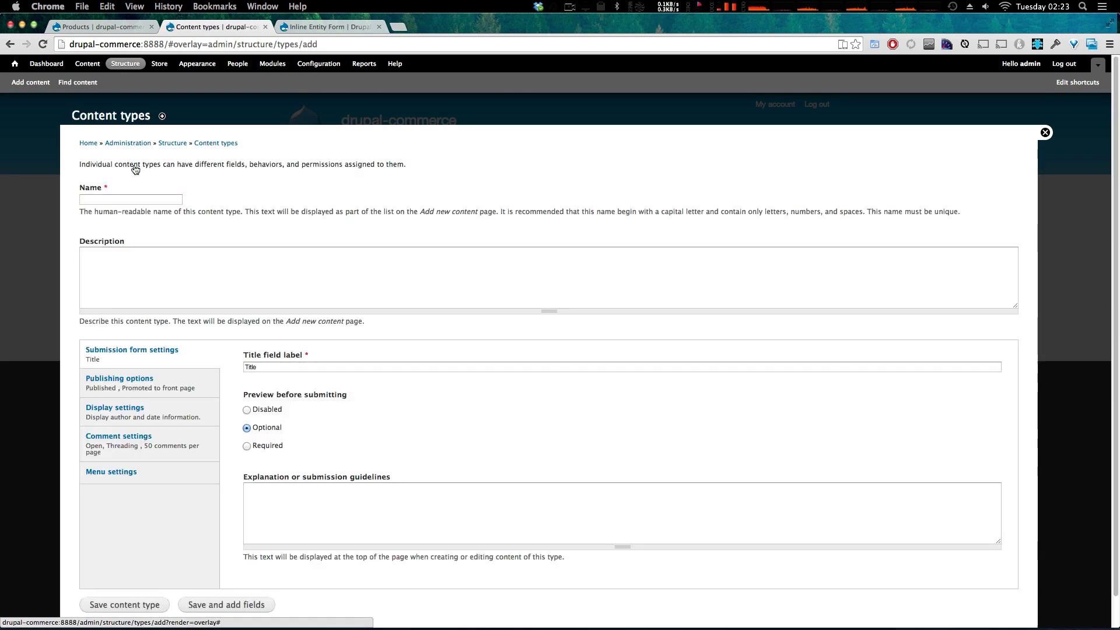
left_click(144, 200)
type("Product Display")
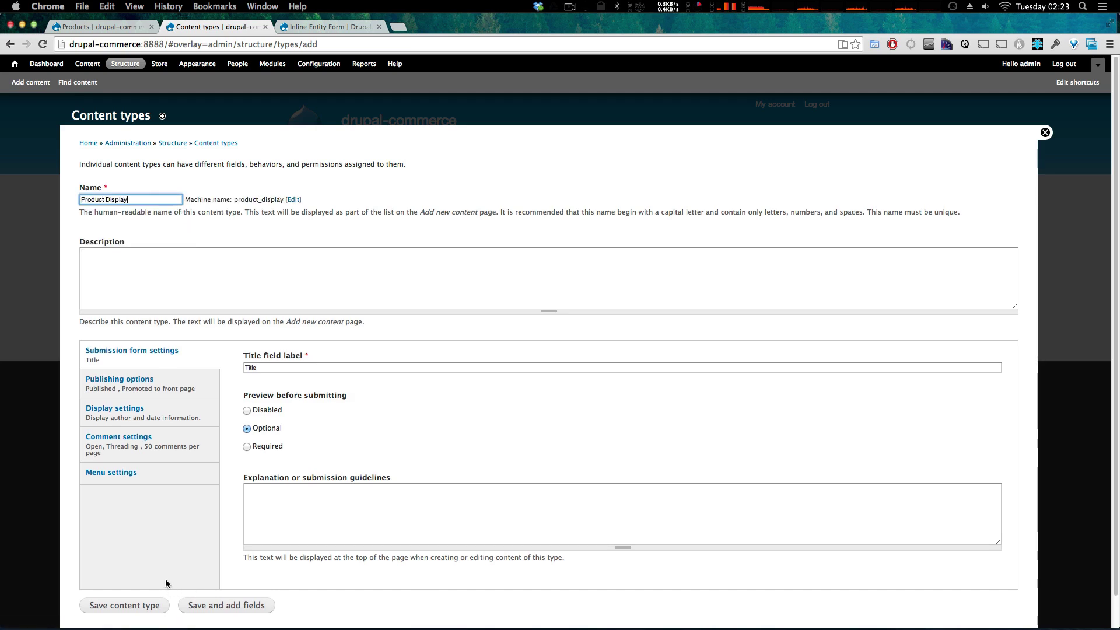
Disable preview, hide author and date info, hide comments by default, and save the type
left_click(260, 410)
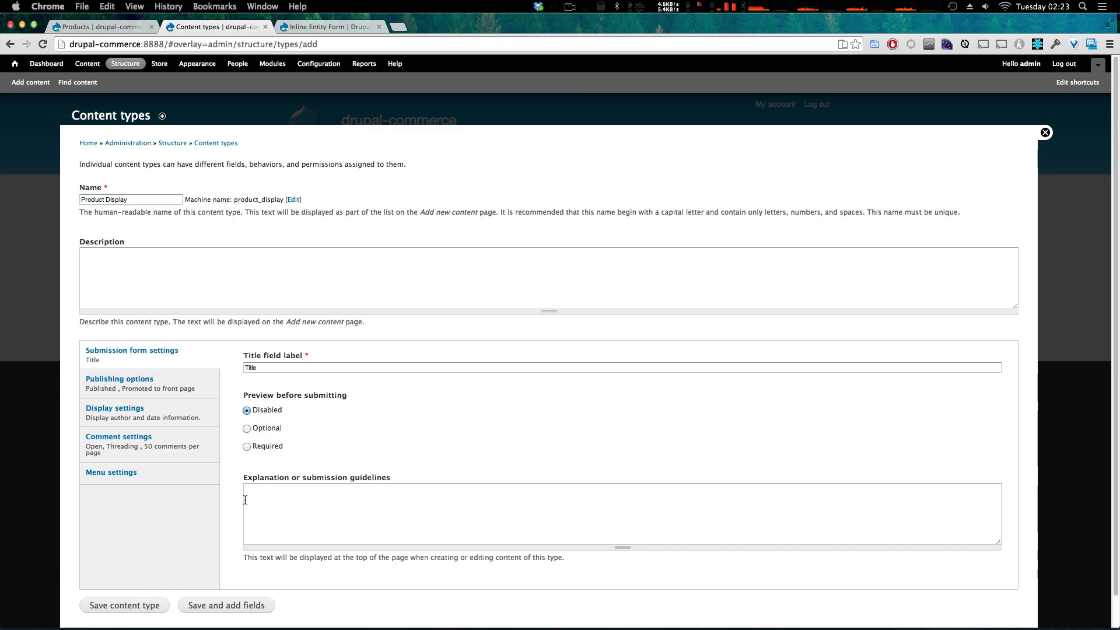
left_click(157, 412)
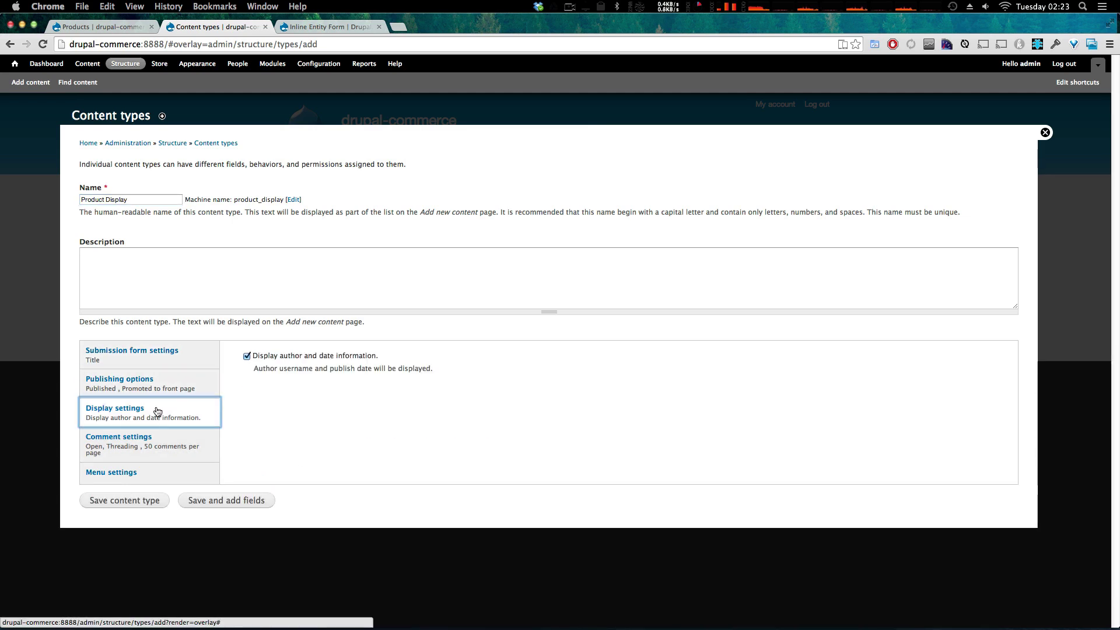
left_click(246, 356)
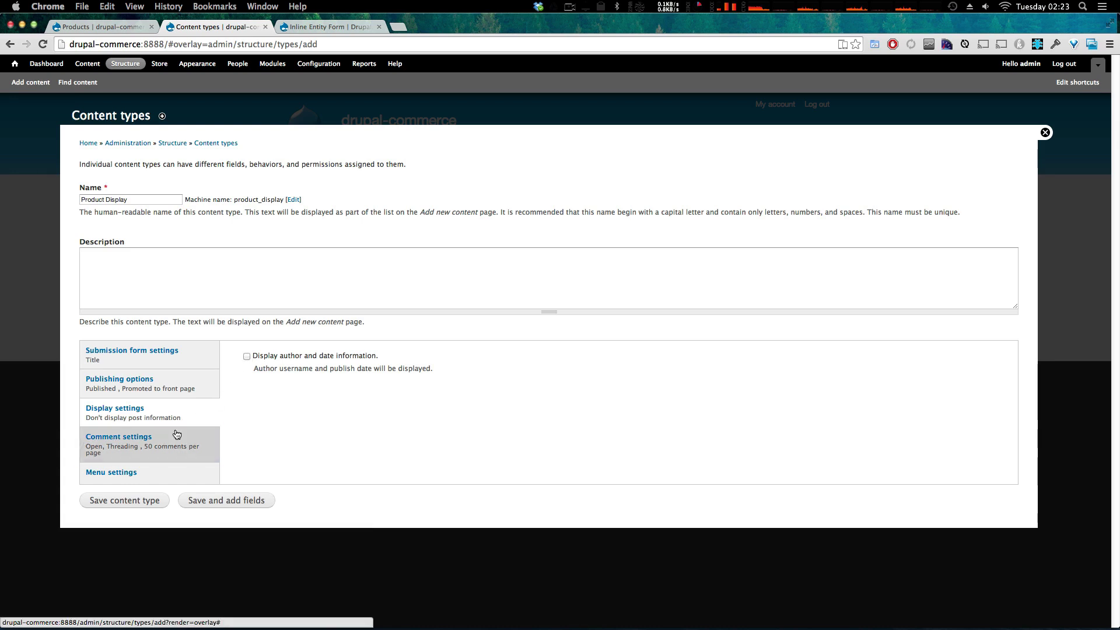
left_click(176, 433)
left_click(263, 367)
left_click(261, 368)
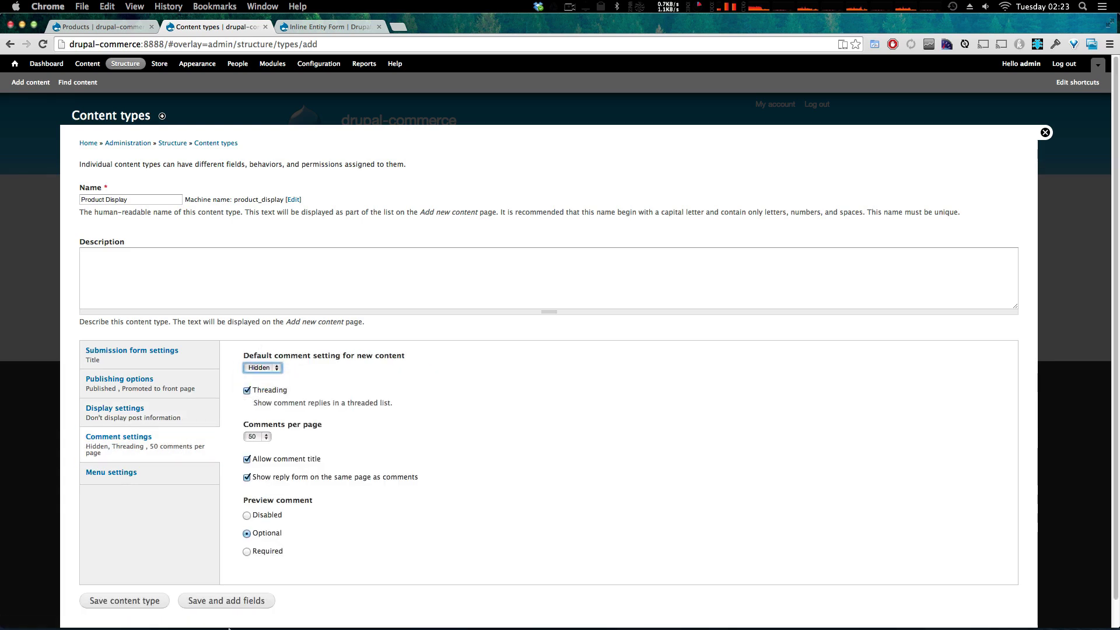
left_click(219, 602)
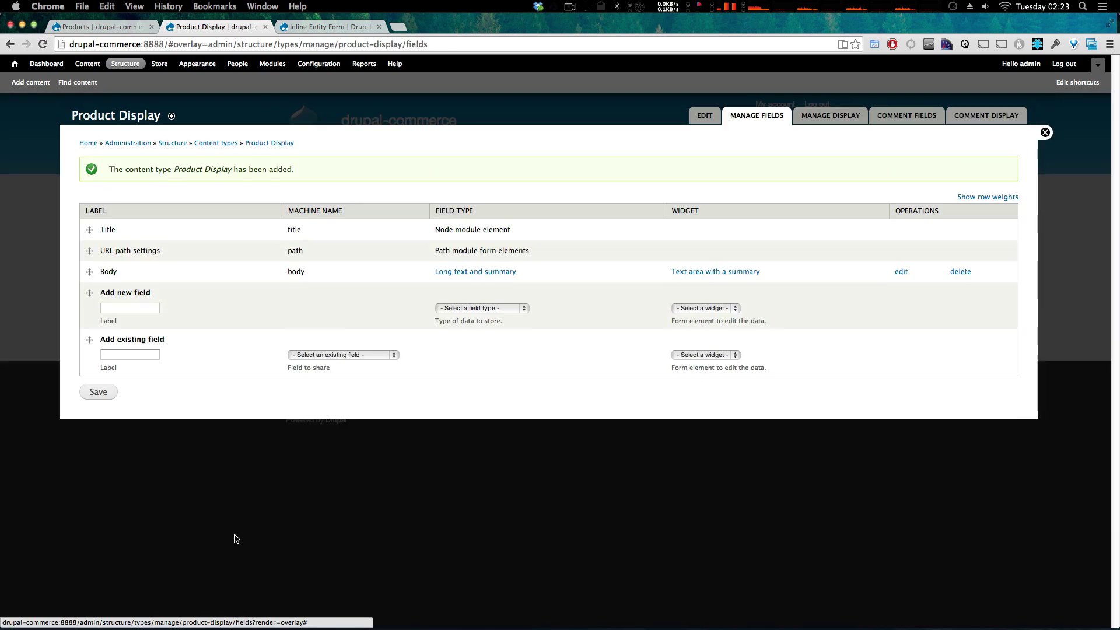
left_click(470, 311)
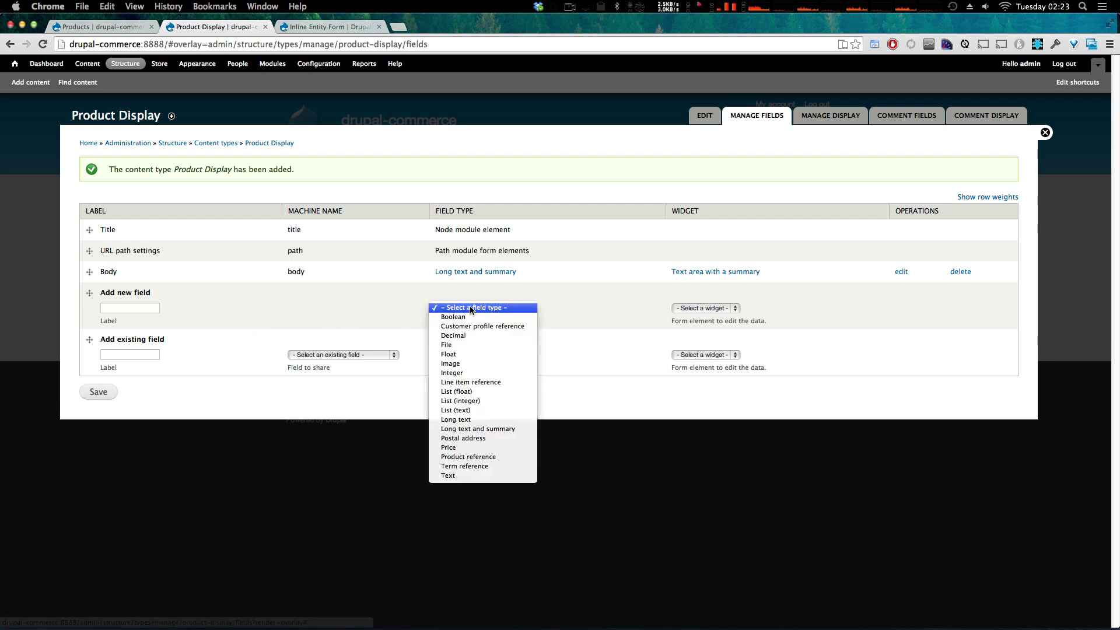
Choose Product reference as the new field type with the Inline entity form – Multiple values widget
left_click(510, 458)
left_click(504, 309)
left_click(504, 307)
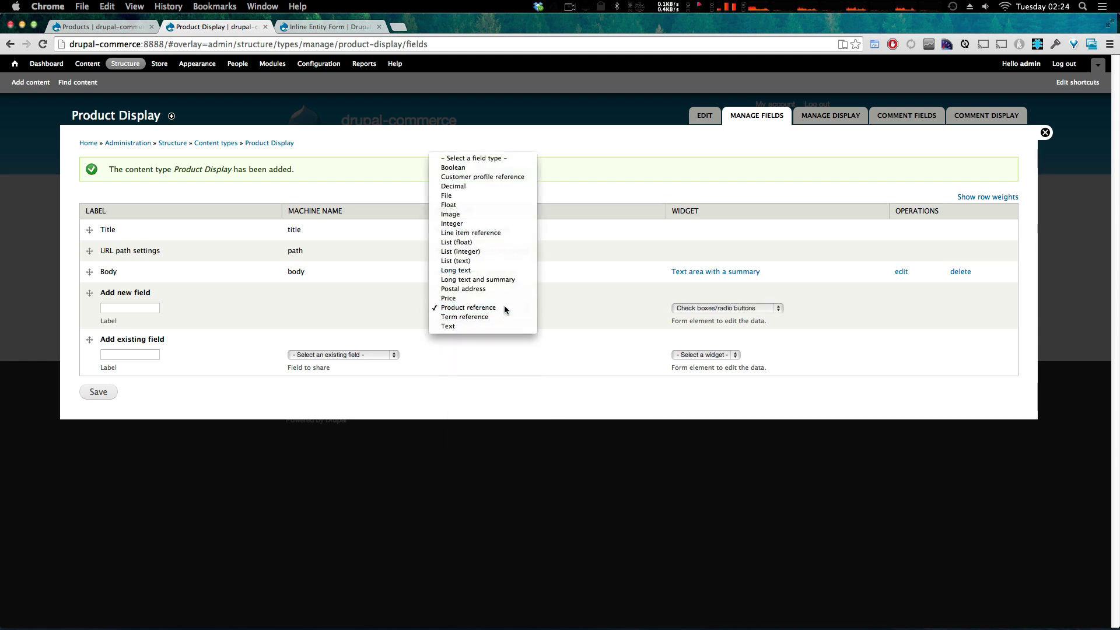
left_click(706, 309)
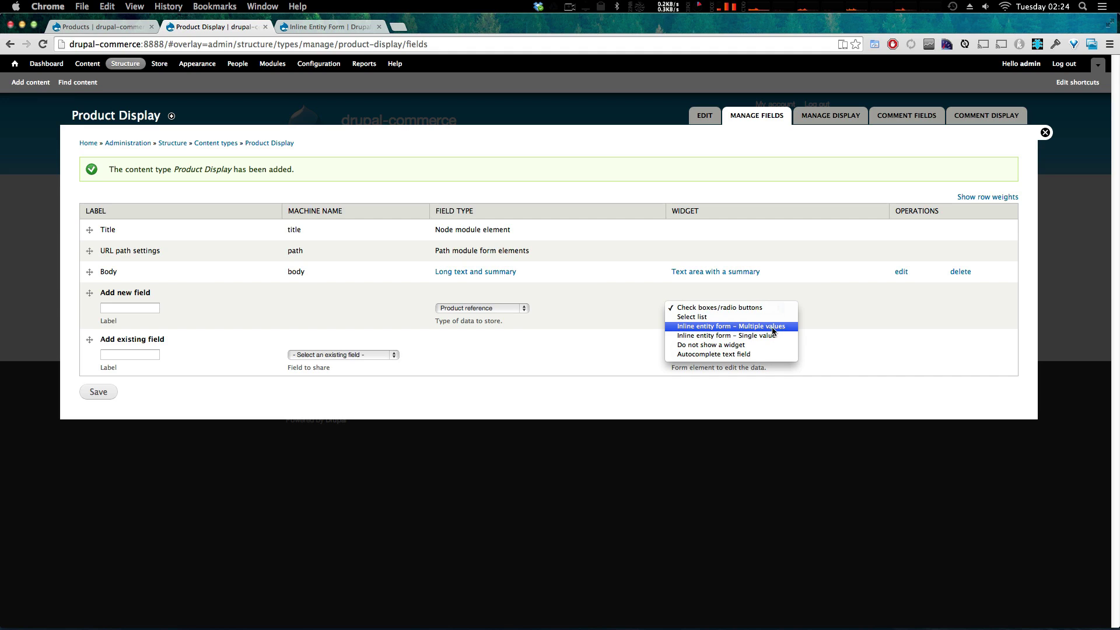
left_click(772, 330)
Label the field Product, save it, and save its field settings
left_click(130, 308)
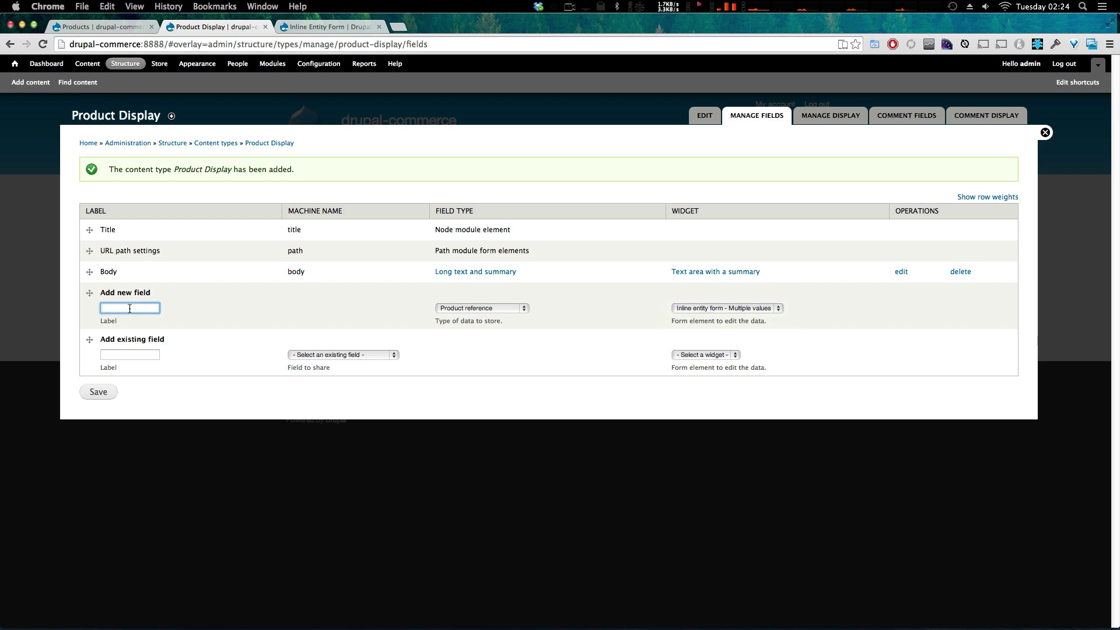
type("Peosuxr")
key("super+a")
type("Product")
left_click(104, 392)
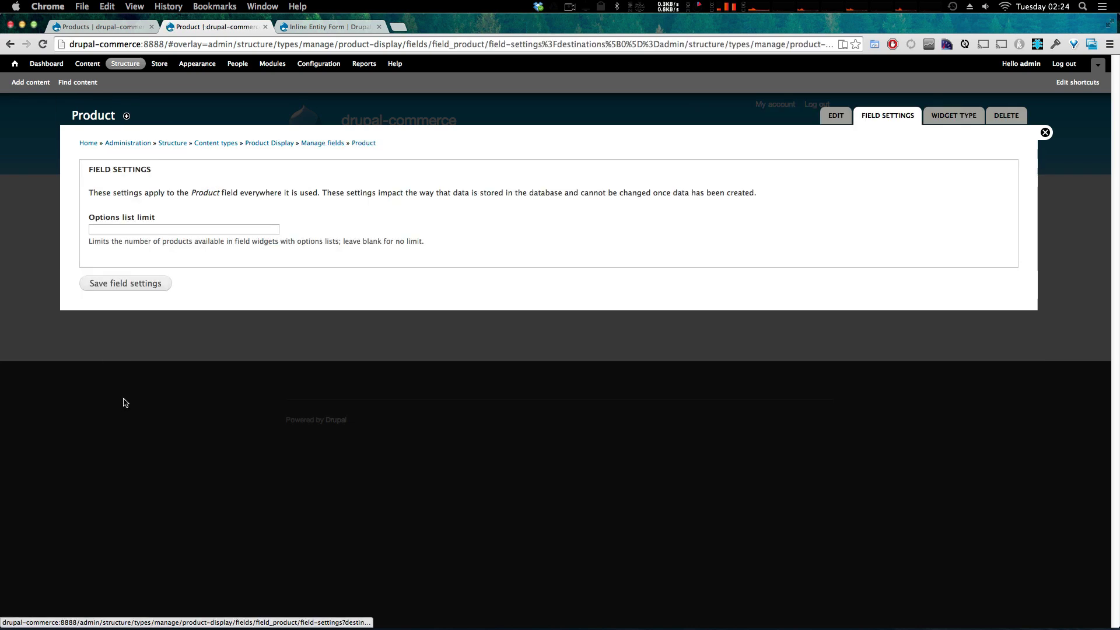
left_click(120, 283)
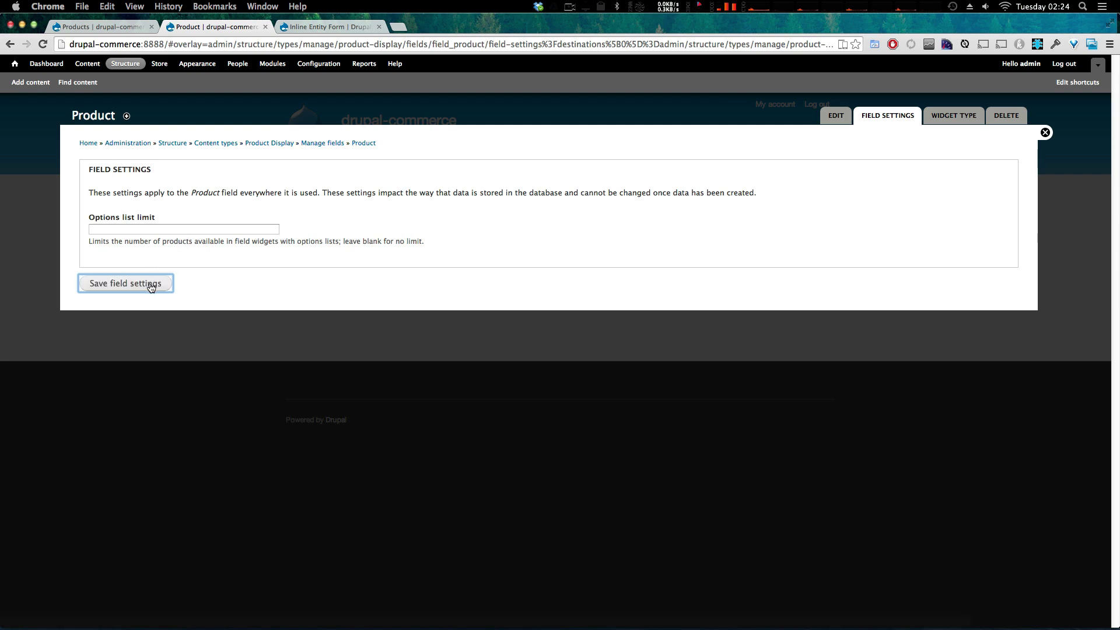
left_click(150, 285)
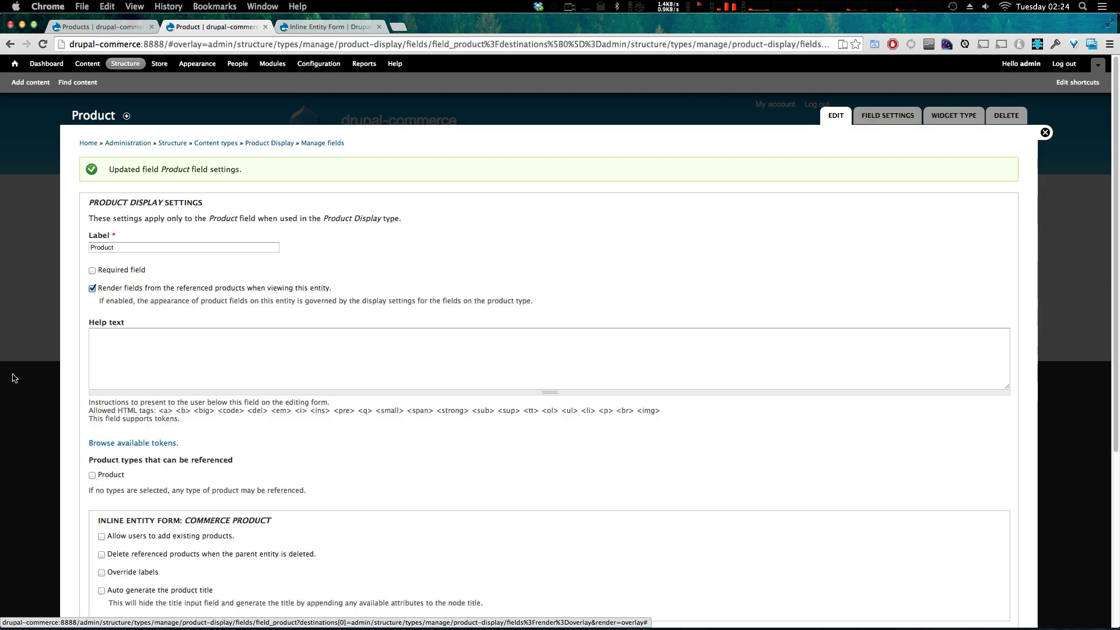
Allow Product type references, let users add existing products, and set autocomplete matching to Starts with
scroll(1096, 285, "down", 4)
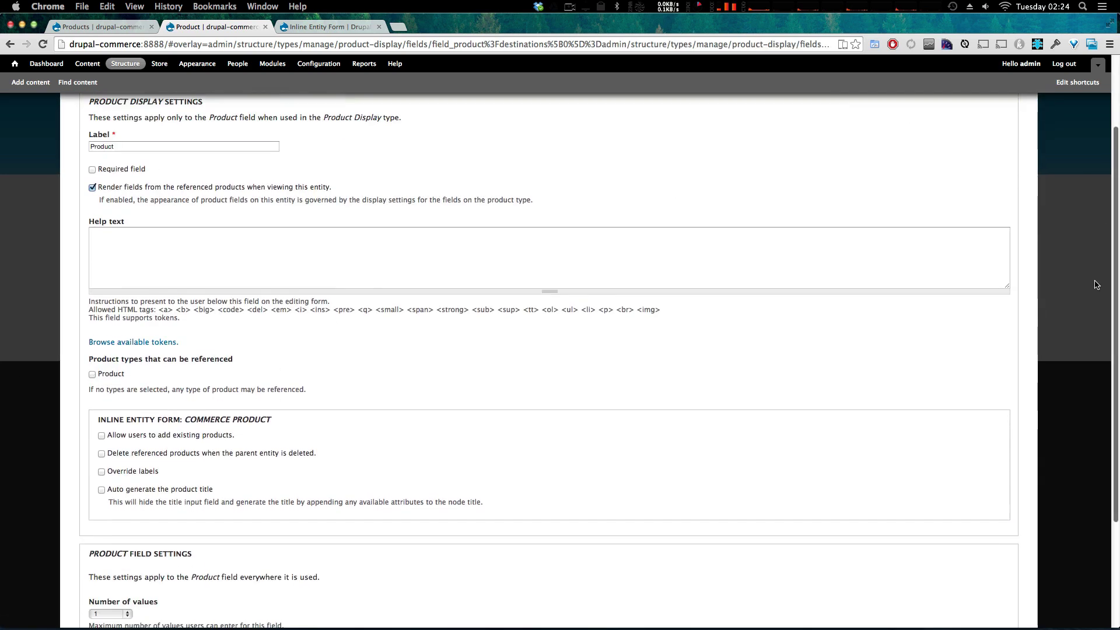
scroll(1095, 284, "down", 3)
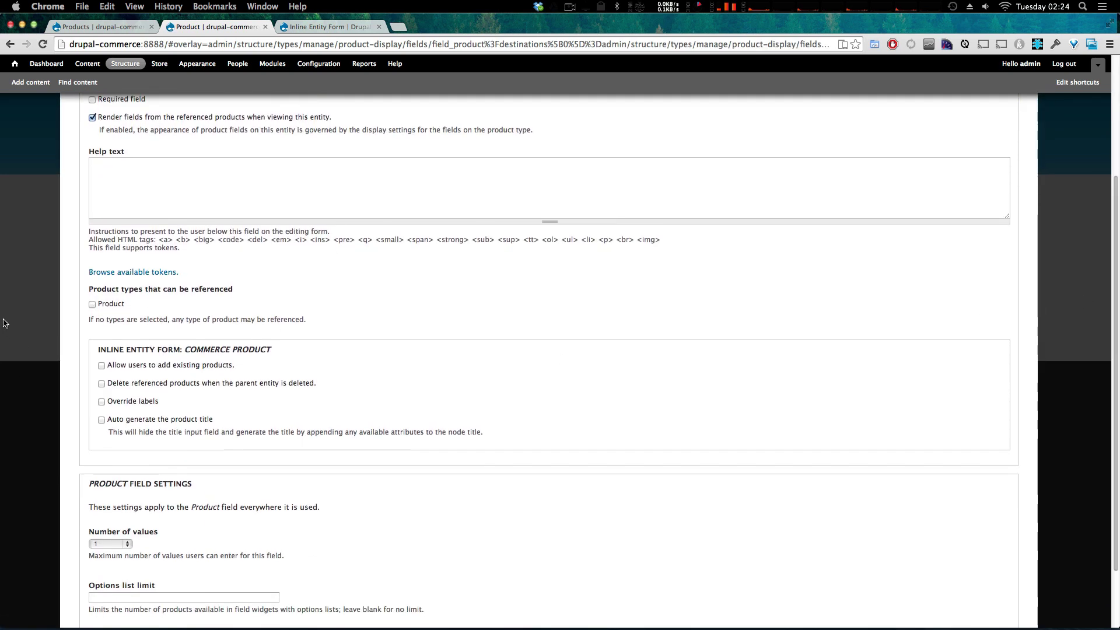
left_click(90, 304)
scroll(144, 266, "down", 3)
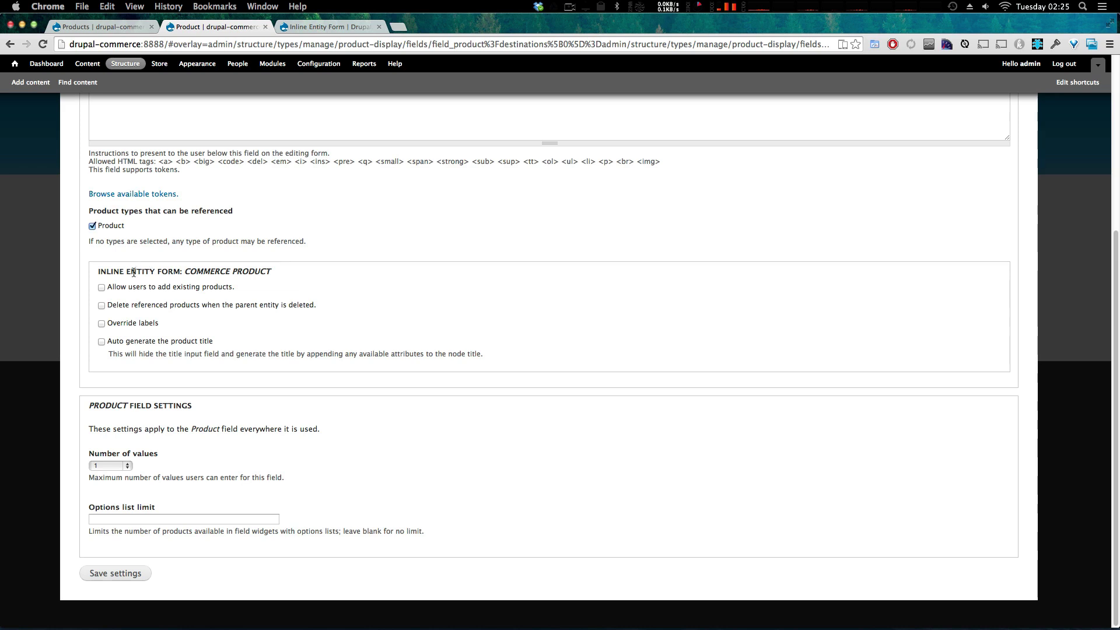
left_click(100, 287)
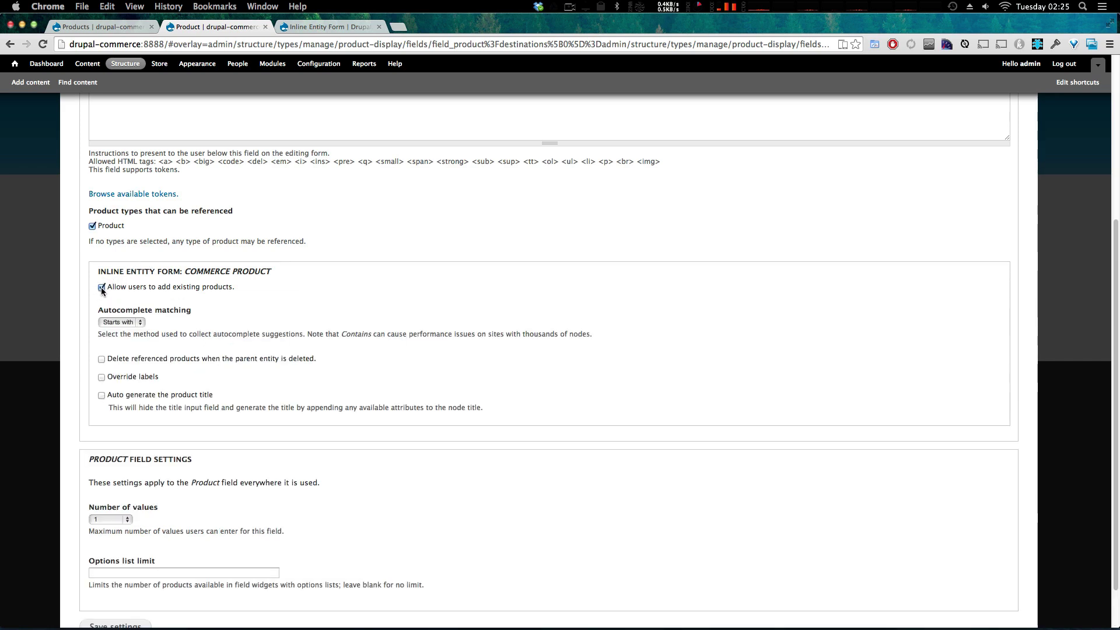
left_click(134, 323)
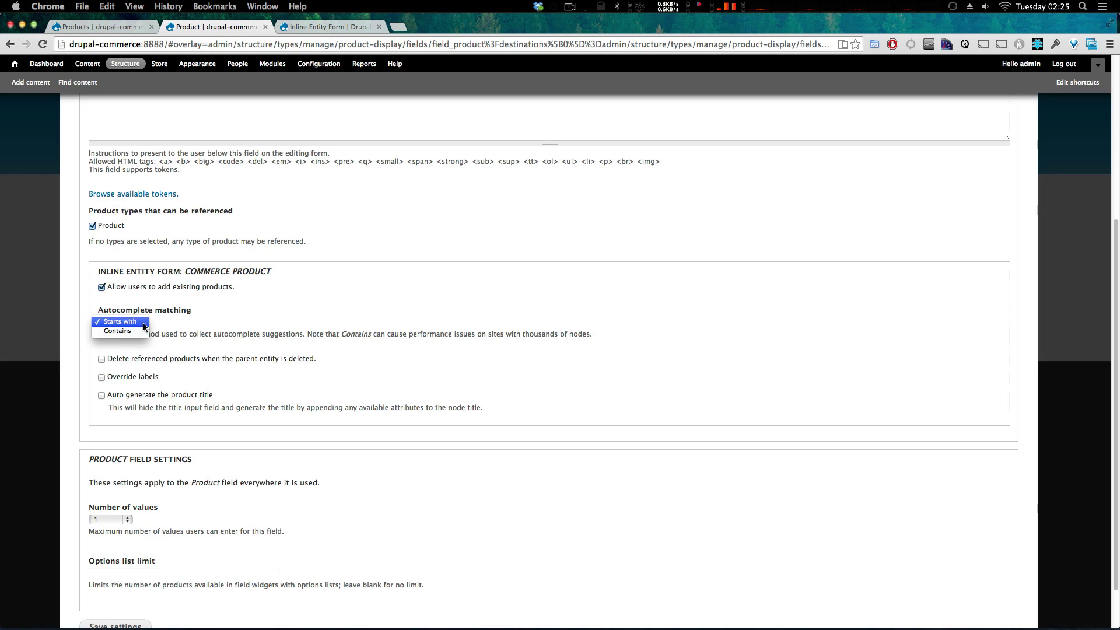
left_click(136, 331)
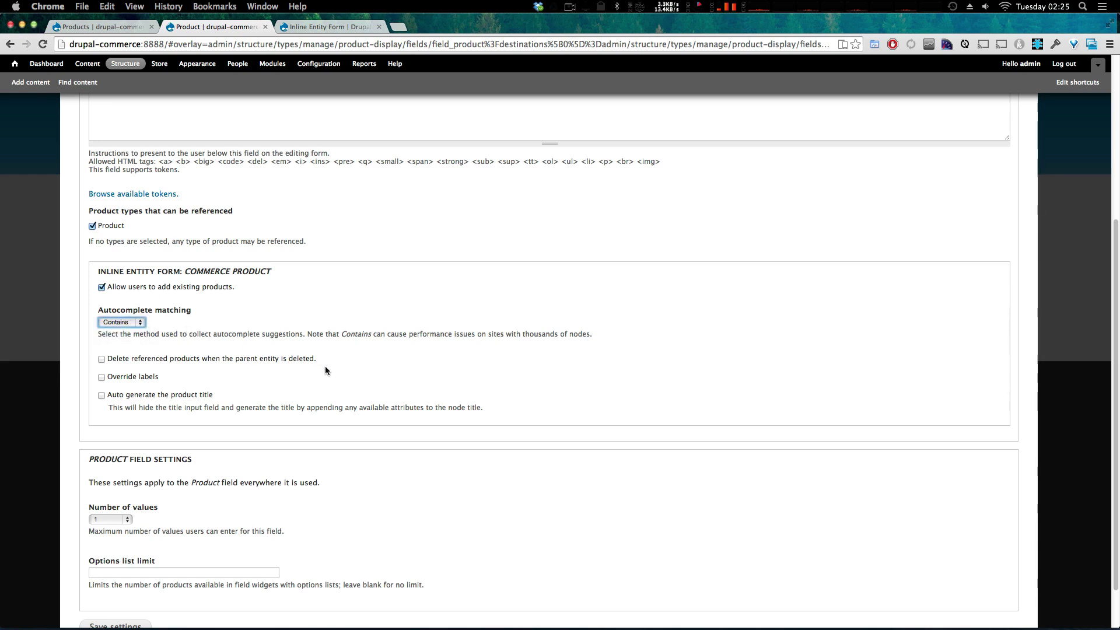
left_click(138, 323)
left_click(136, 313)
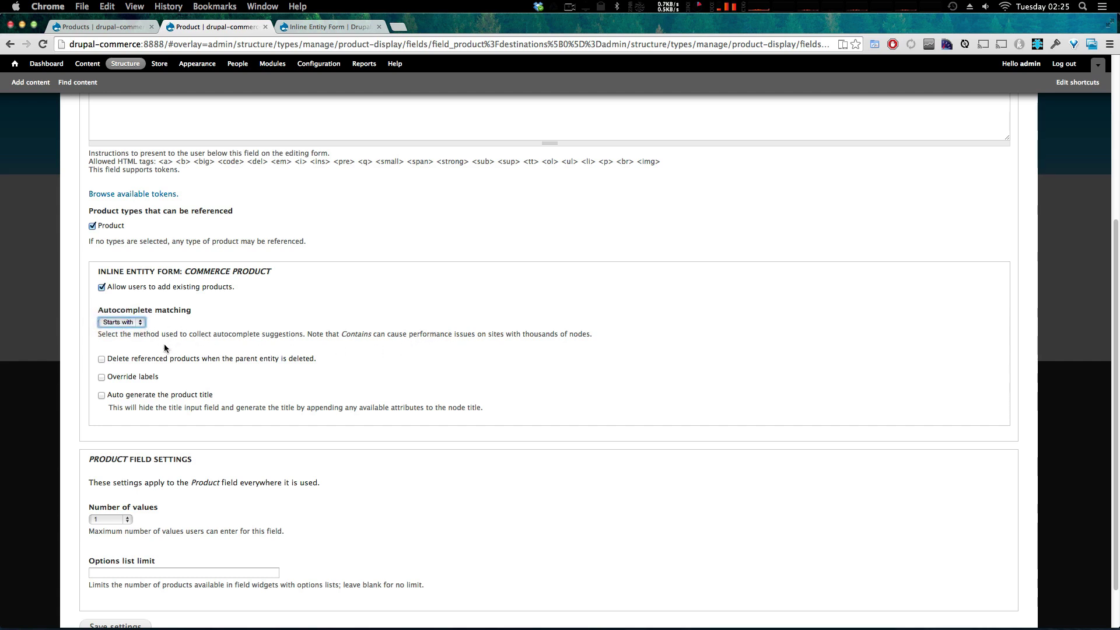
Delete products along with their display, override labels, allow unlimited values, and save the settings
left_click(103, 356)
left_click(102, 377)
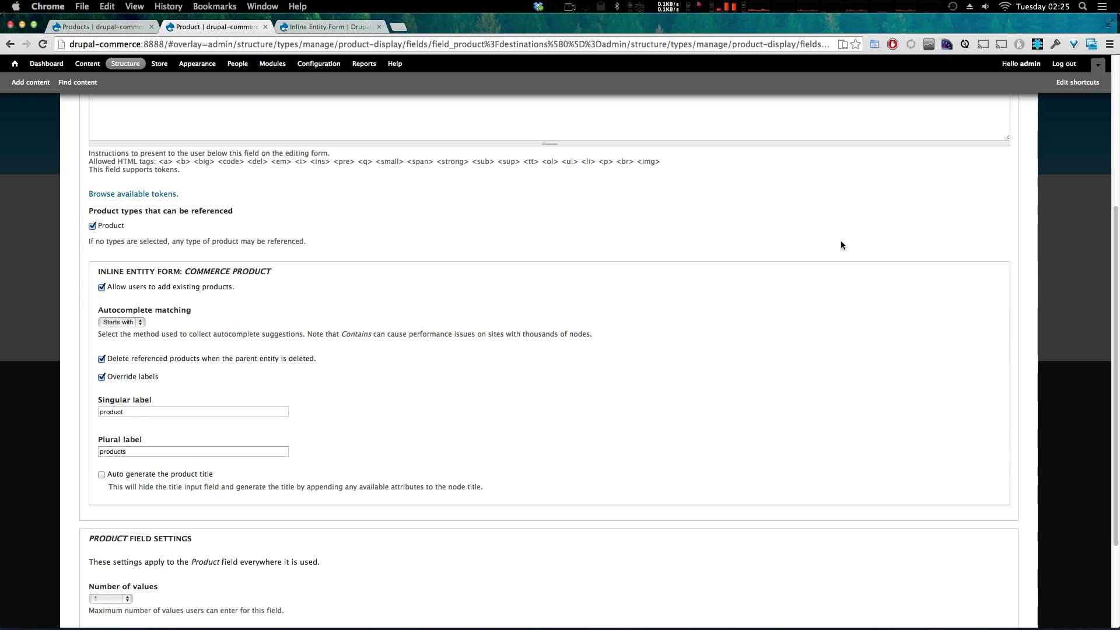
left_click_drag(1111, 246, 1111, 324)
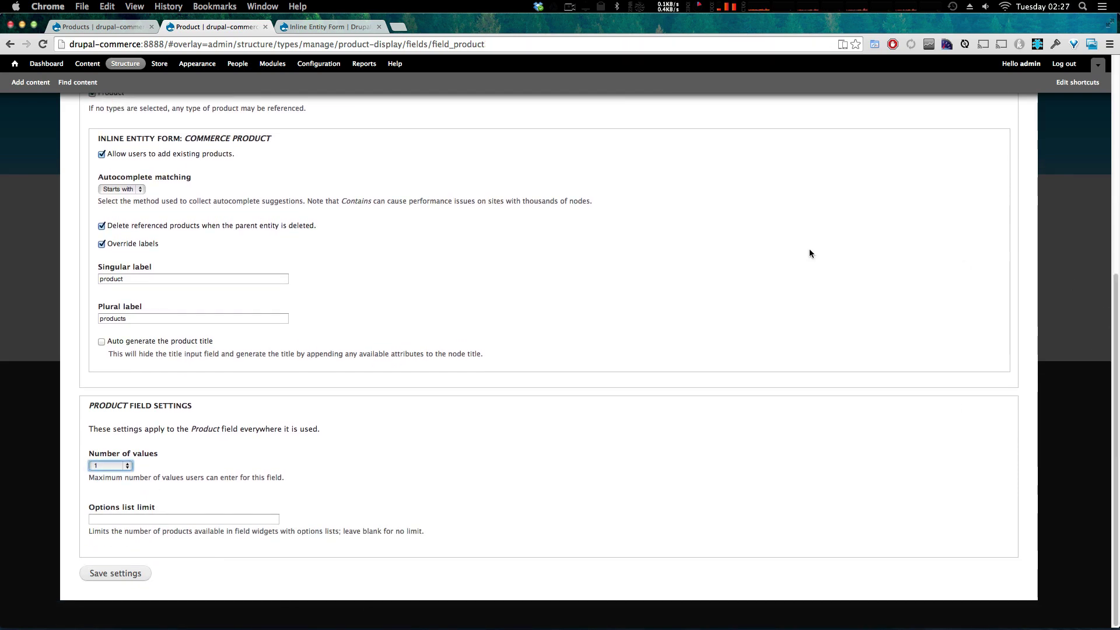
left_click(110, 465)
left_click(110, 456)
left_click(124, 575)
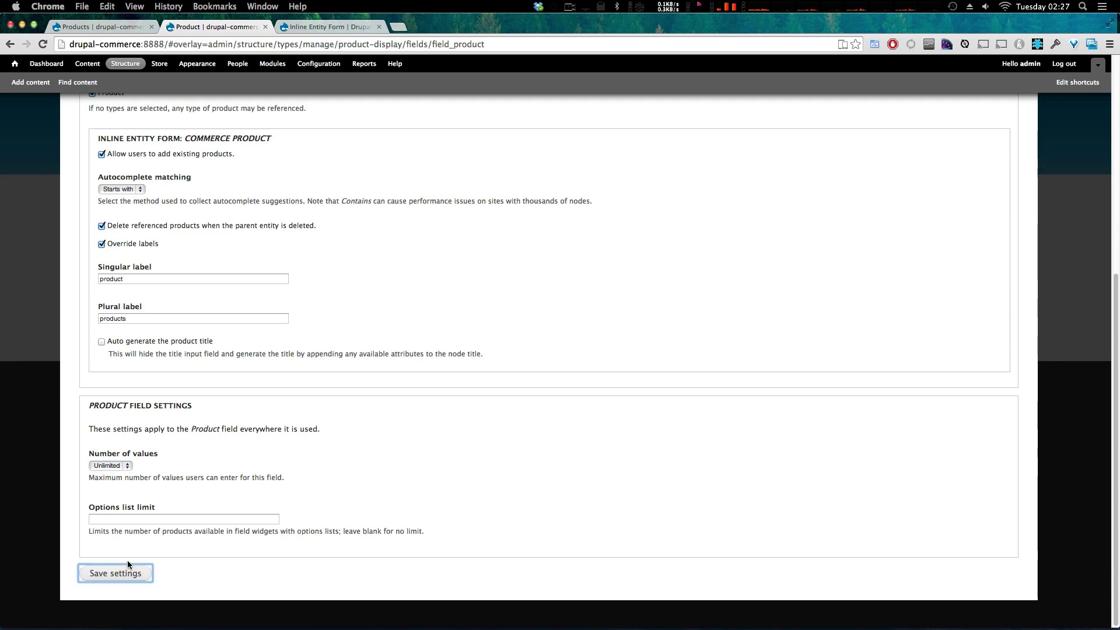
left_click(116, 574)
Start a new Product Display titled Product Name
left_click(36, 85)
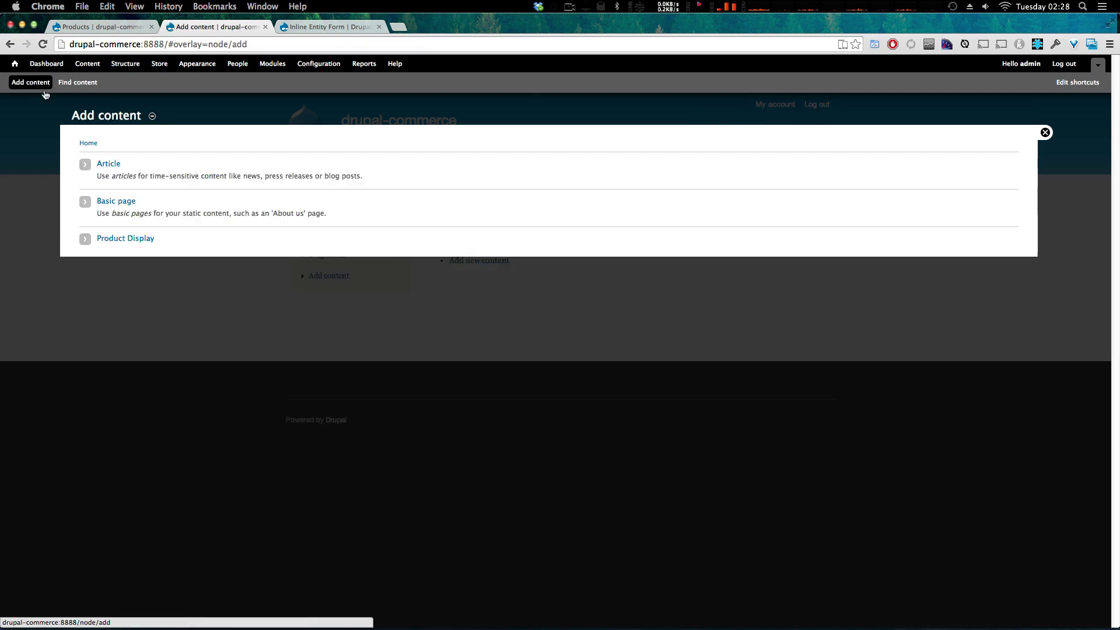
left_click(130, 243)
left_click(105, 174)
type("Prod")
key("Down")
key("Return")
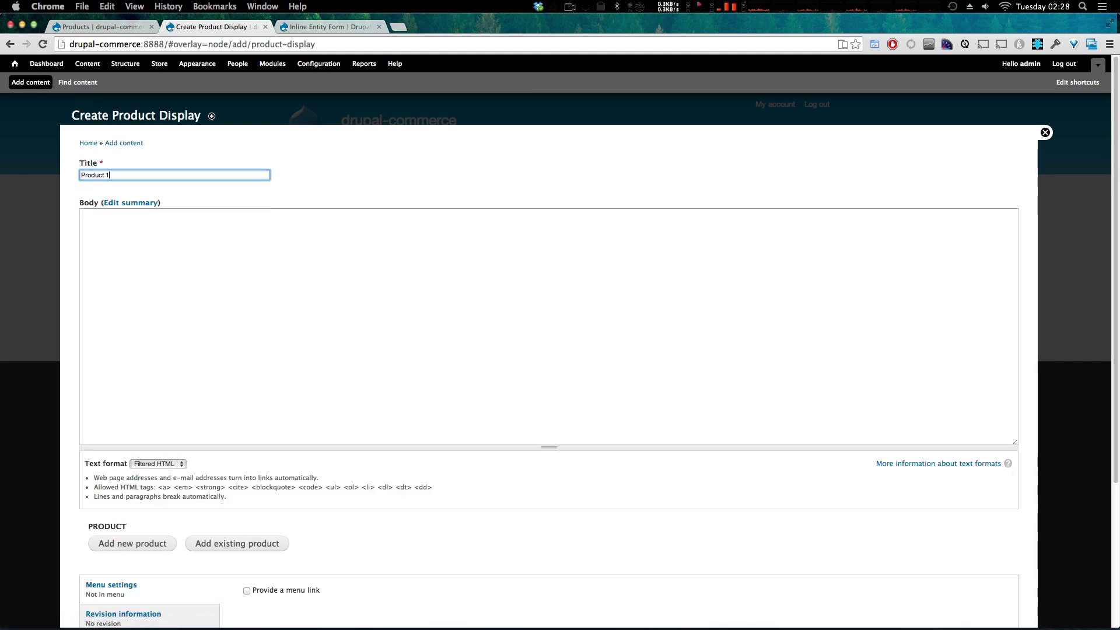
type("Name")
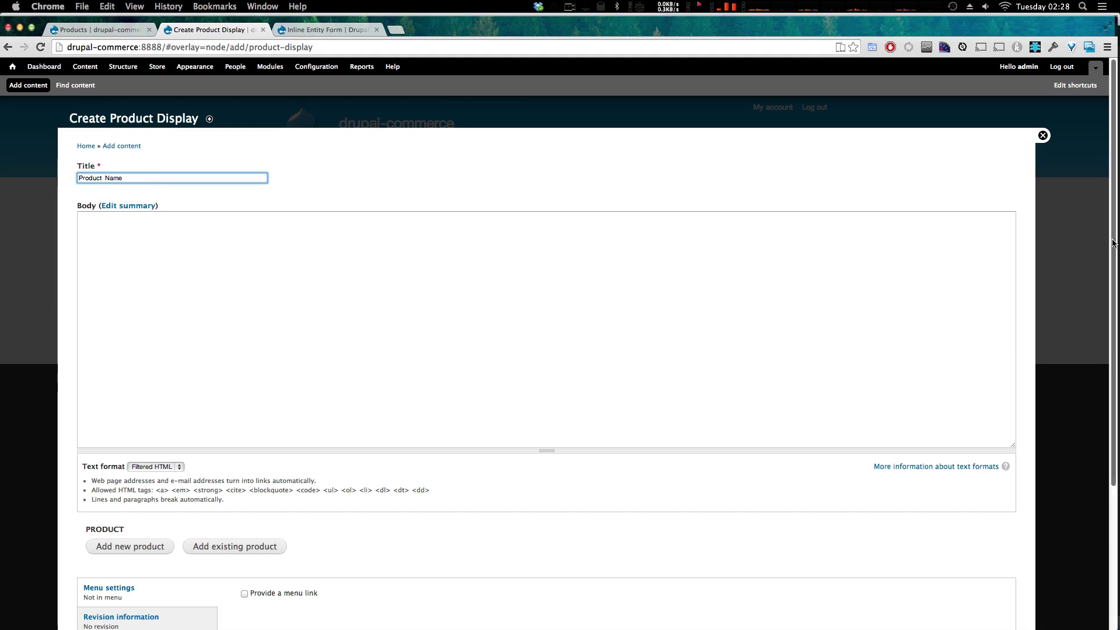
Add an existing product, choosing Product 1 from the autocomplete suggestions
scroll(1113, 243, "down", 5)
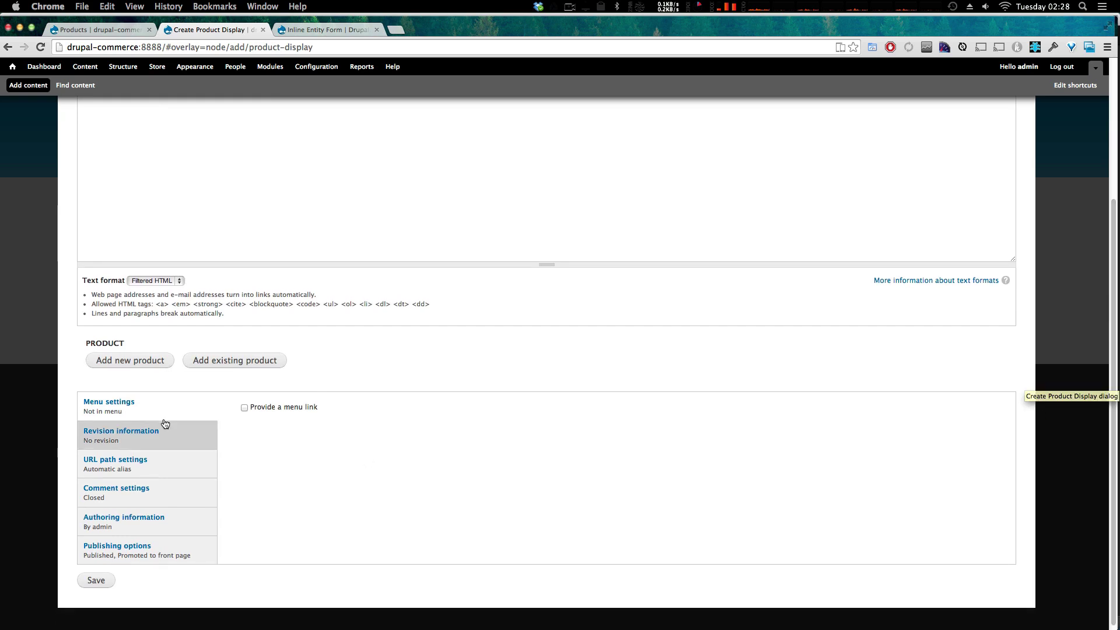
left_click_drag(533, 18, 537, 14)
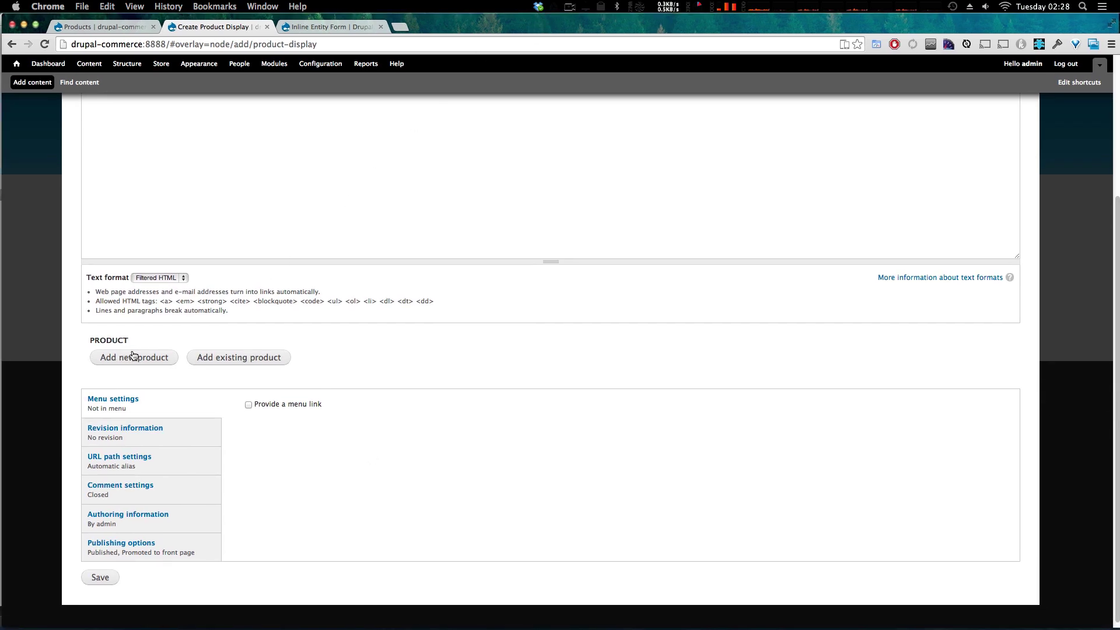
double_click(117, 337)
left_click(195, 344)
left_click(204, 358)
left_click(212, 373)
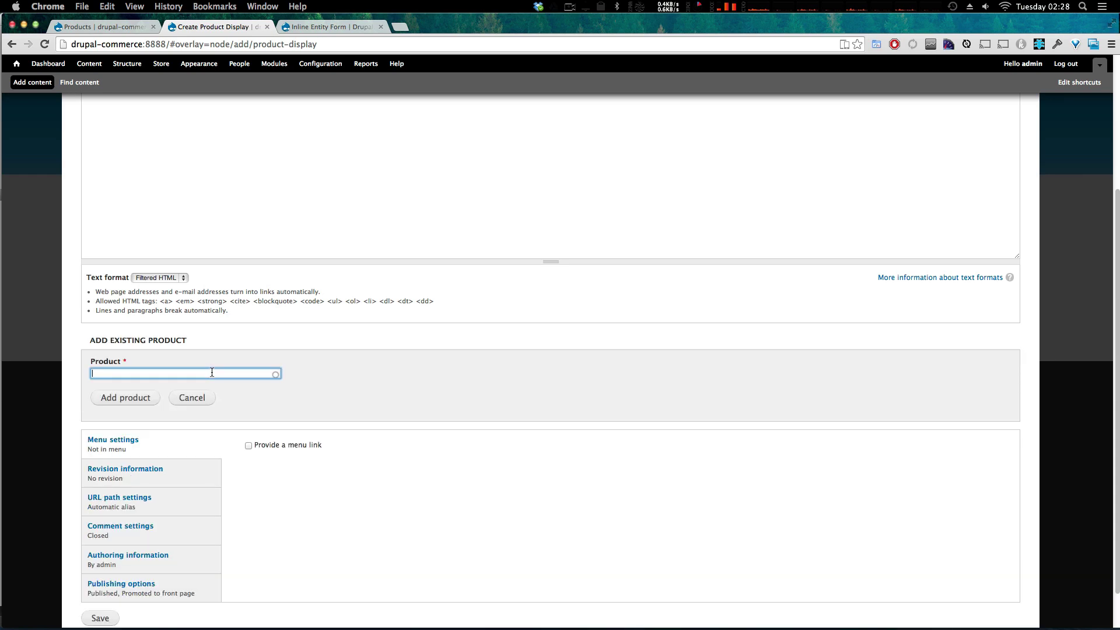
type("Pr")
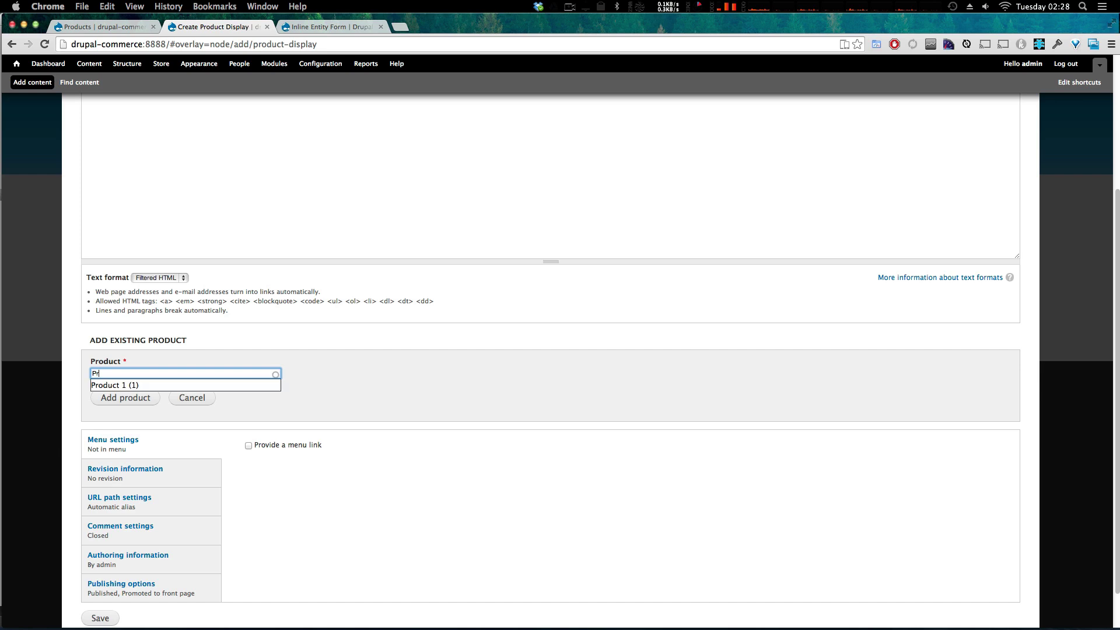
left_click(140, 384)
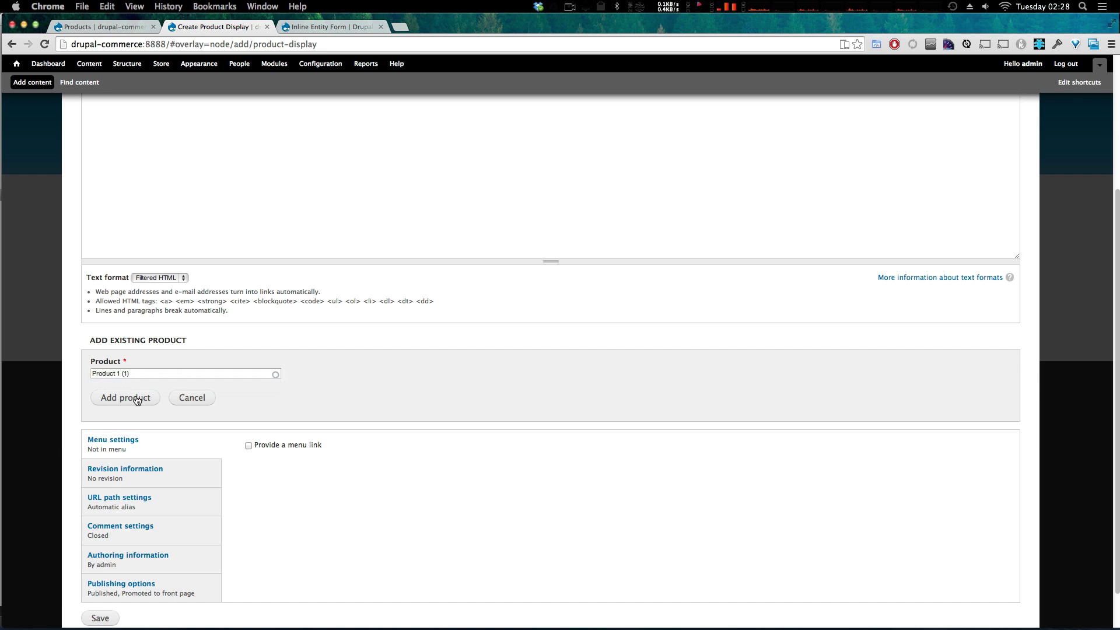
Attach Product 1 to the display's product list
left_click(135, 400)
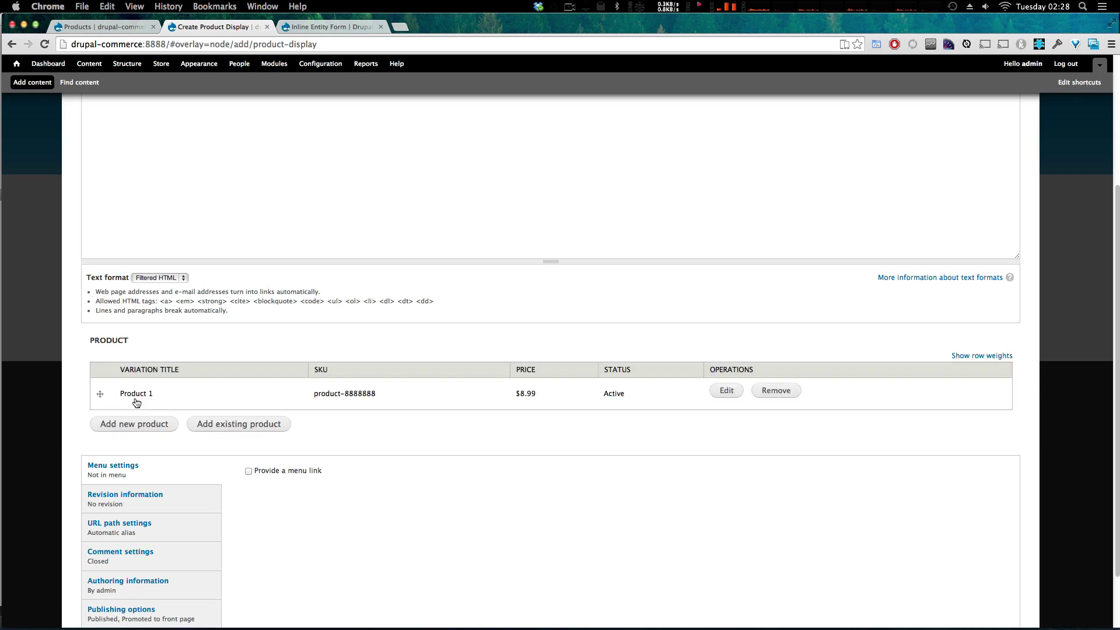
left_click(725, 391)
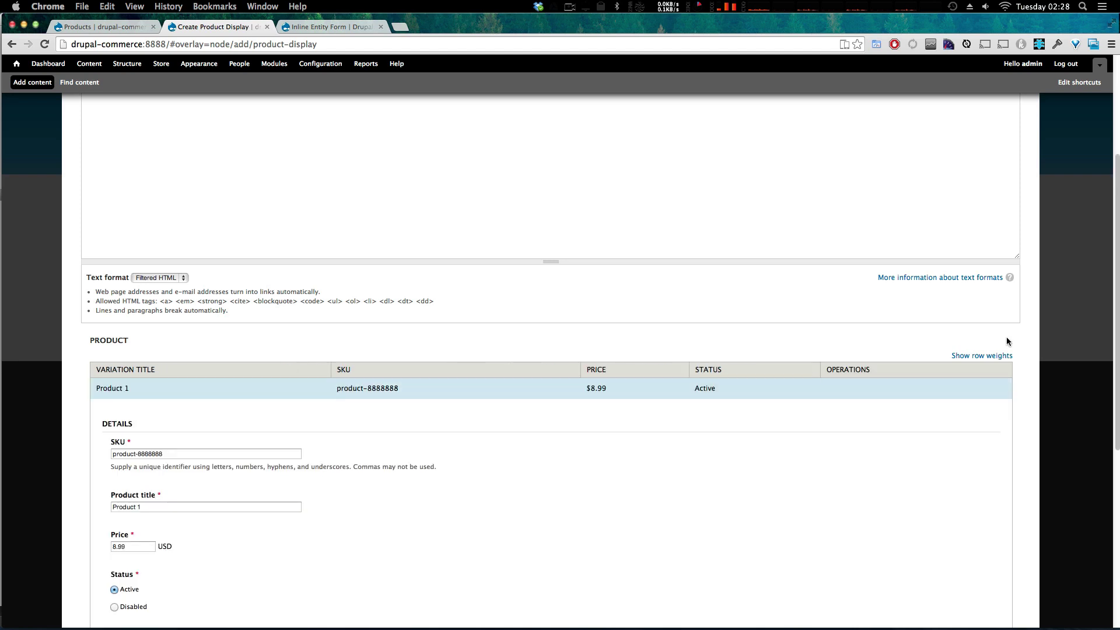
left_click_drag(1115, 244, 1091, 344)
Retitle the attached product to 'Level Up T-Shirt' and update it
left_click(167, 269)
key("Tab")
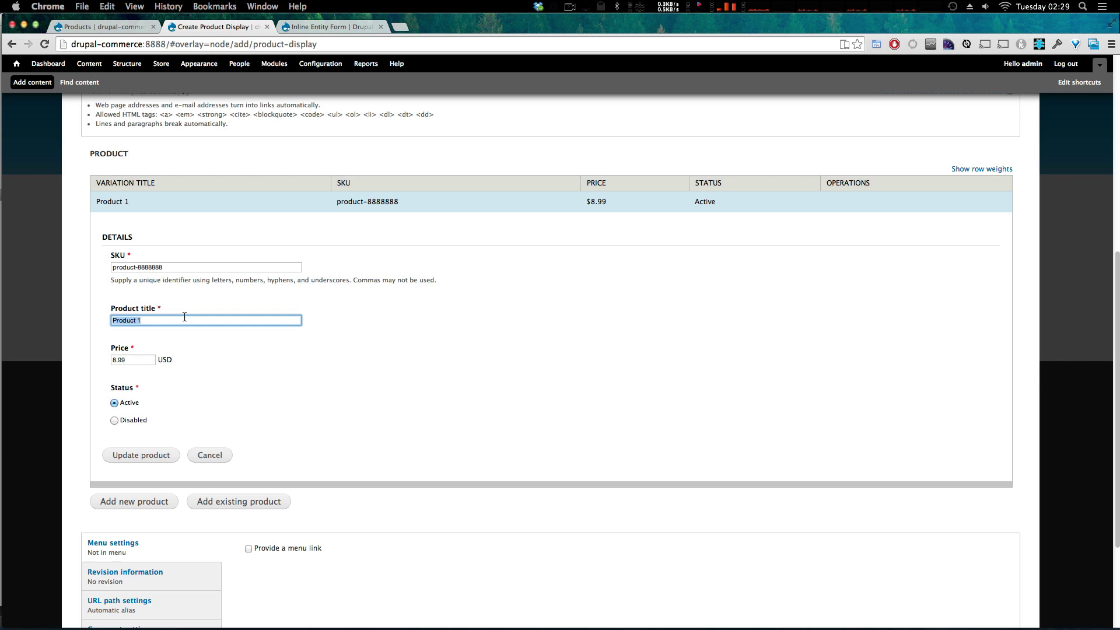
type("Level")
key("BackSpace")
key("BackSpace")
key("BackSpace")
key("BackSpace")
key("BackSpace")
type("Level Up T-Shir")
left_click(147, 458)
left_click_drag(176, 322, 119, 323)
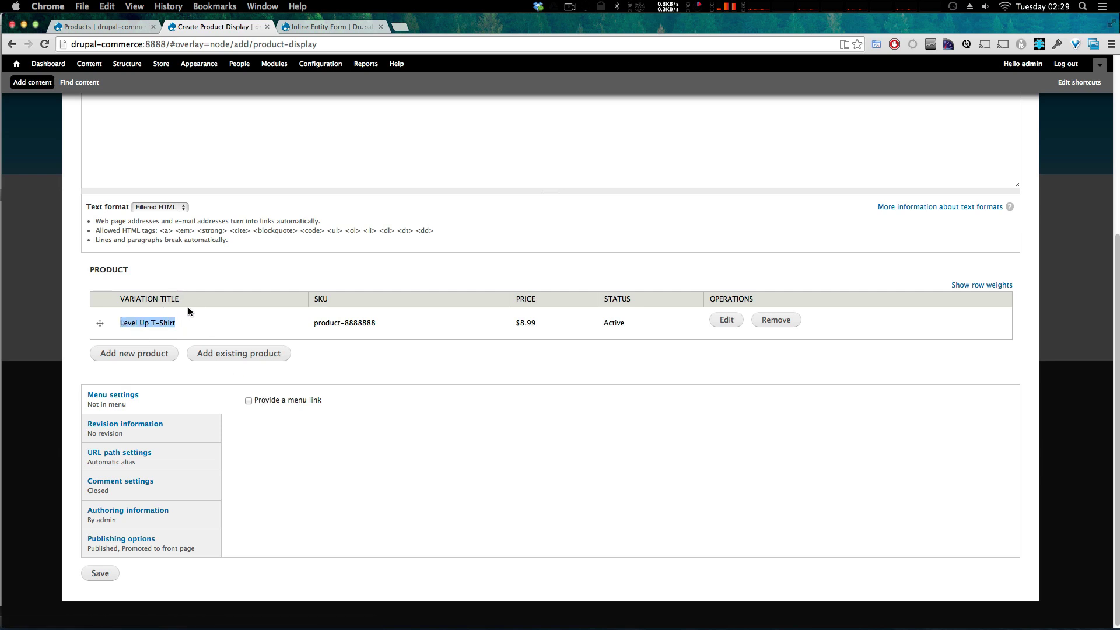
left_click(140, 27)
left_click(158, 64)
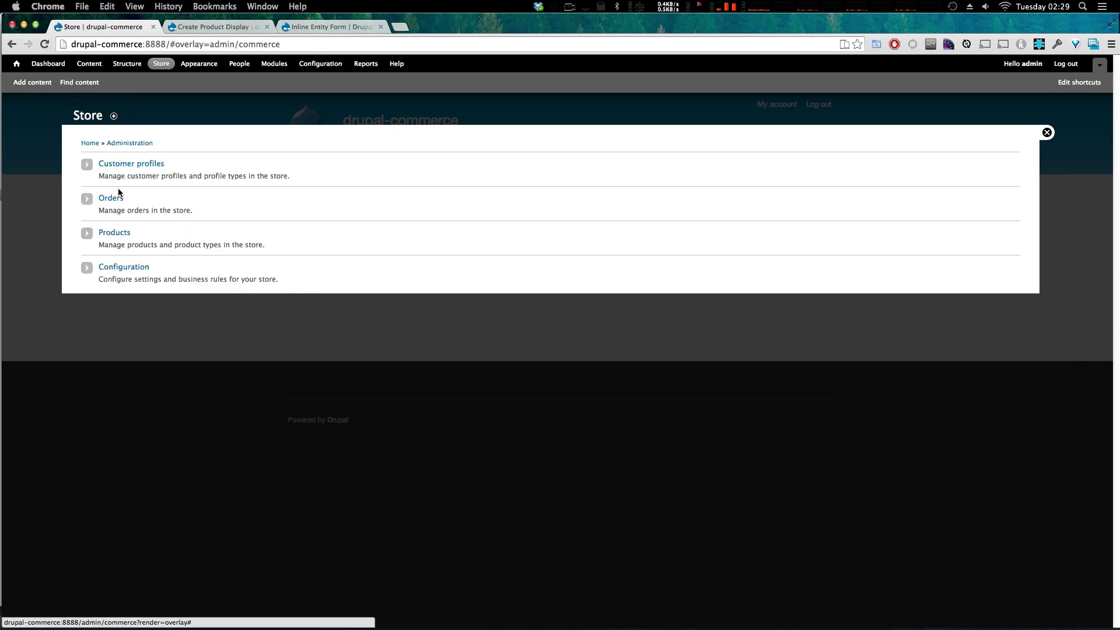
left_click(115, 232)
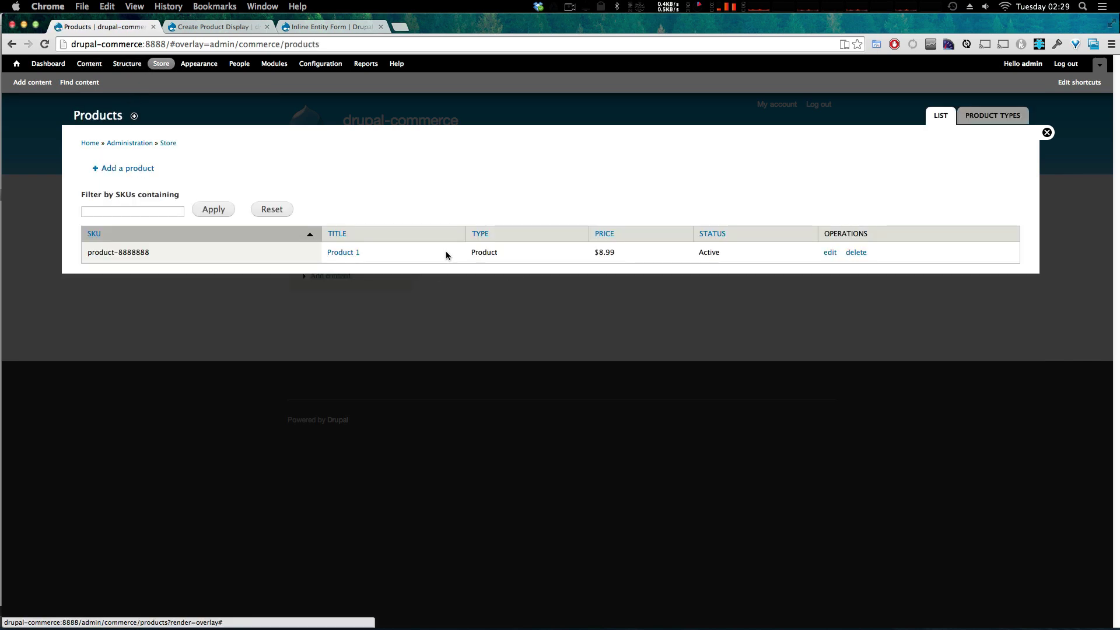
mouse_move(368, 255)
left_mouse_down()
mouse_move(175, 257)
mouse_move(369, 257)
left_mouse_up()
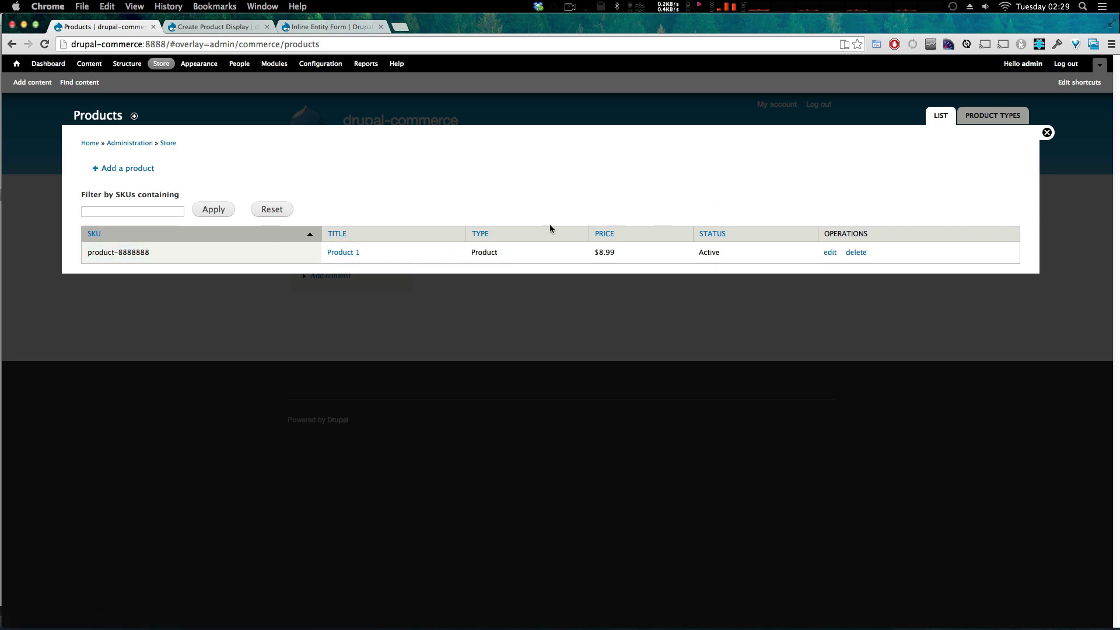
key("super+r")
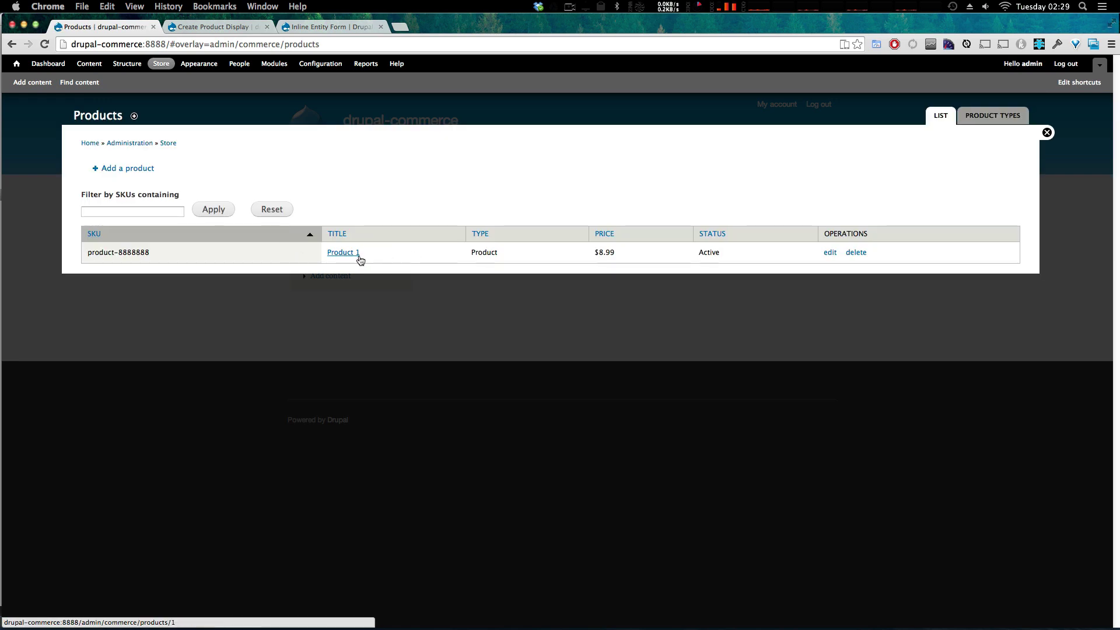
left_click(222, 27)
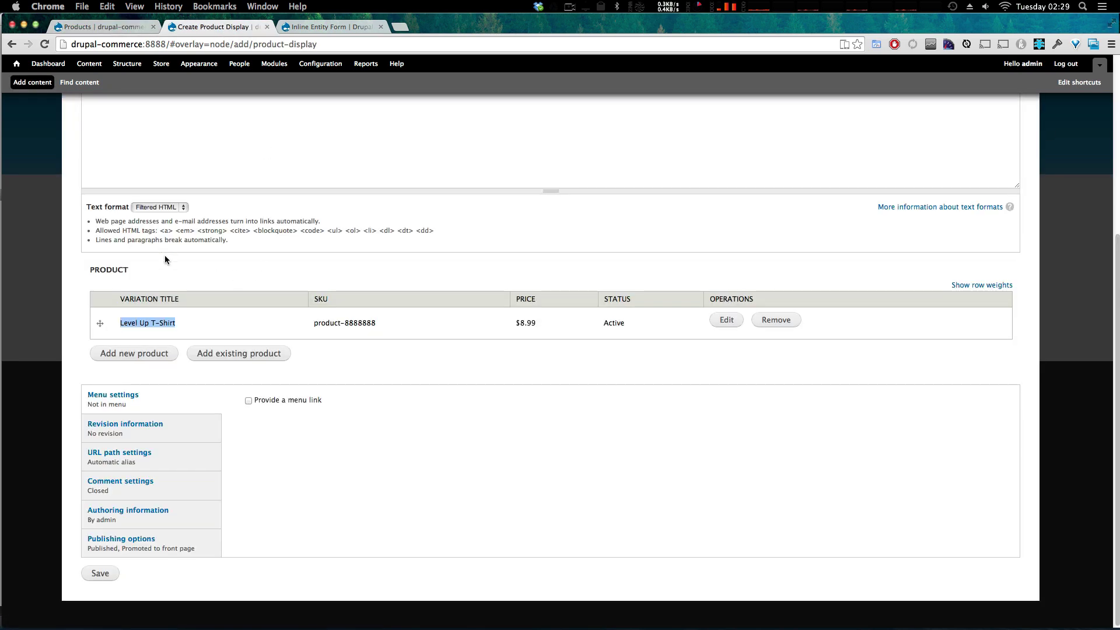
left_click(261, 334)
left_click_drag(185, 327, 119, 324)
Add a second new product to the display and enter its SKU, lut-99999999
left_click(203, 324)
double_click(347, 323)
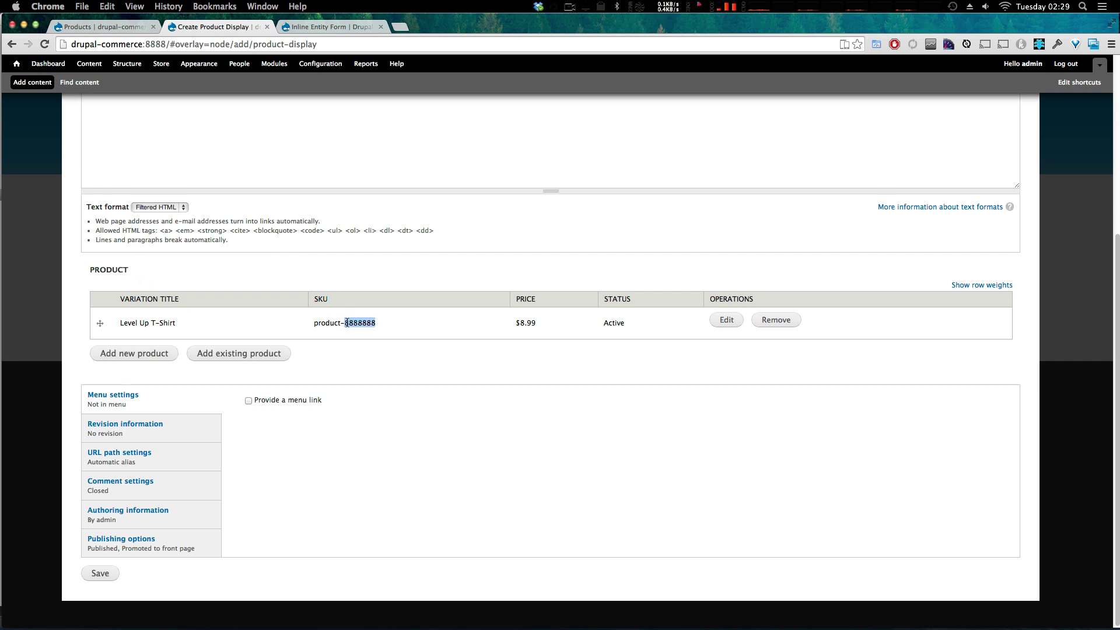
left_click_drag(285, 330, 310, 331)
left_click(282, 322)
left_click(148, 355)
left_click(154, 412)
type("p")
key("BackSpace")
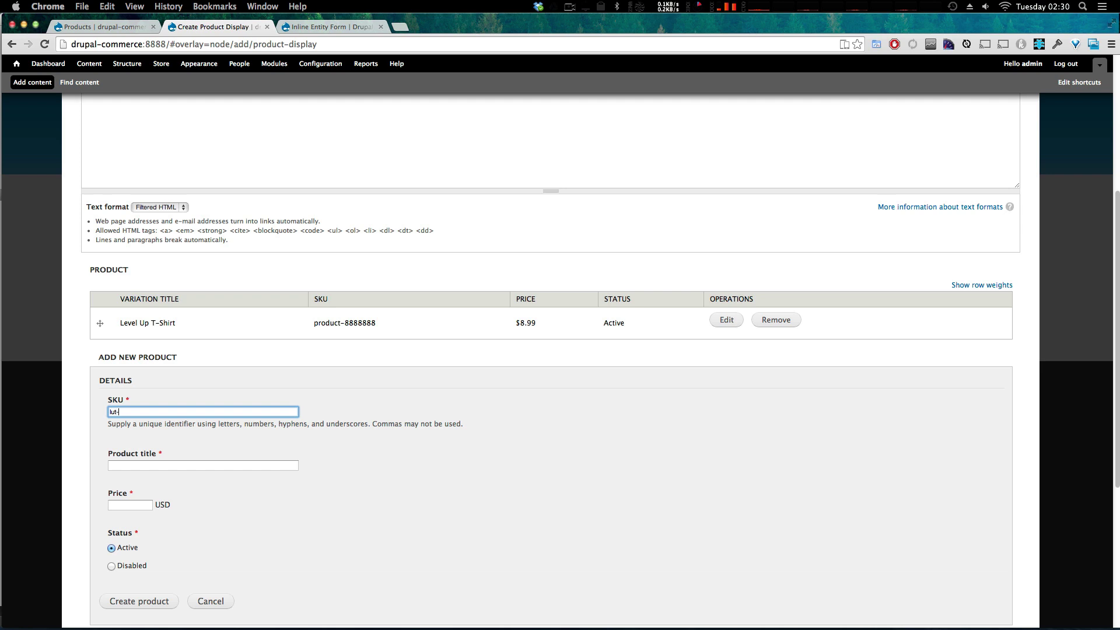
type("-((")
type("99999999")
key("Tab")
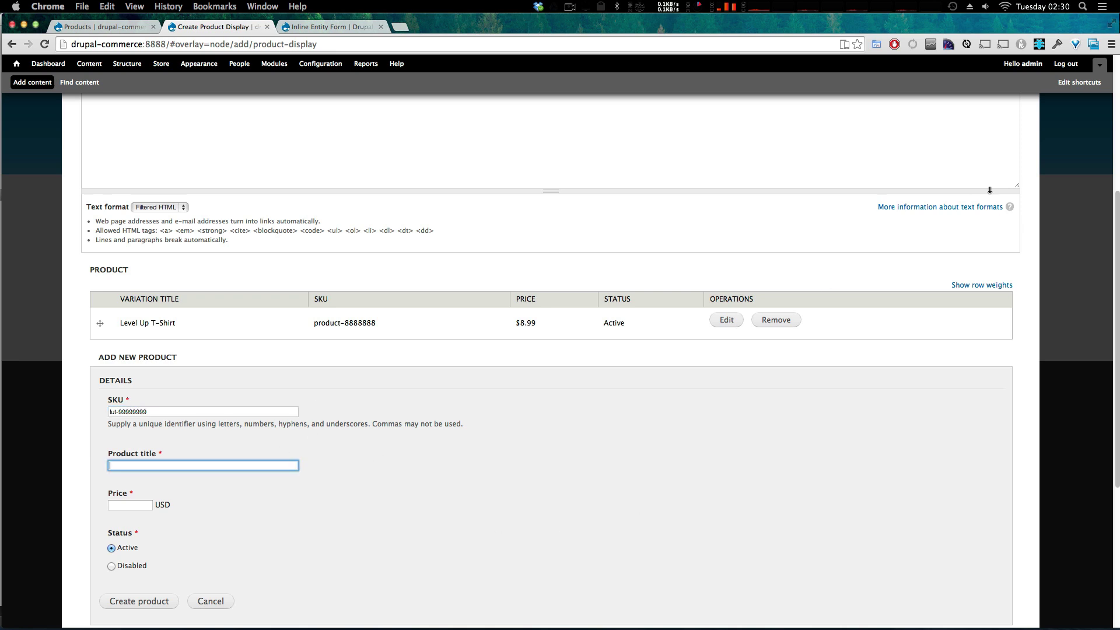
Title the product Level Up Long T-Shirt and price it at 10.99
scroll(1110, 219, "down", 5)
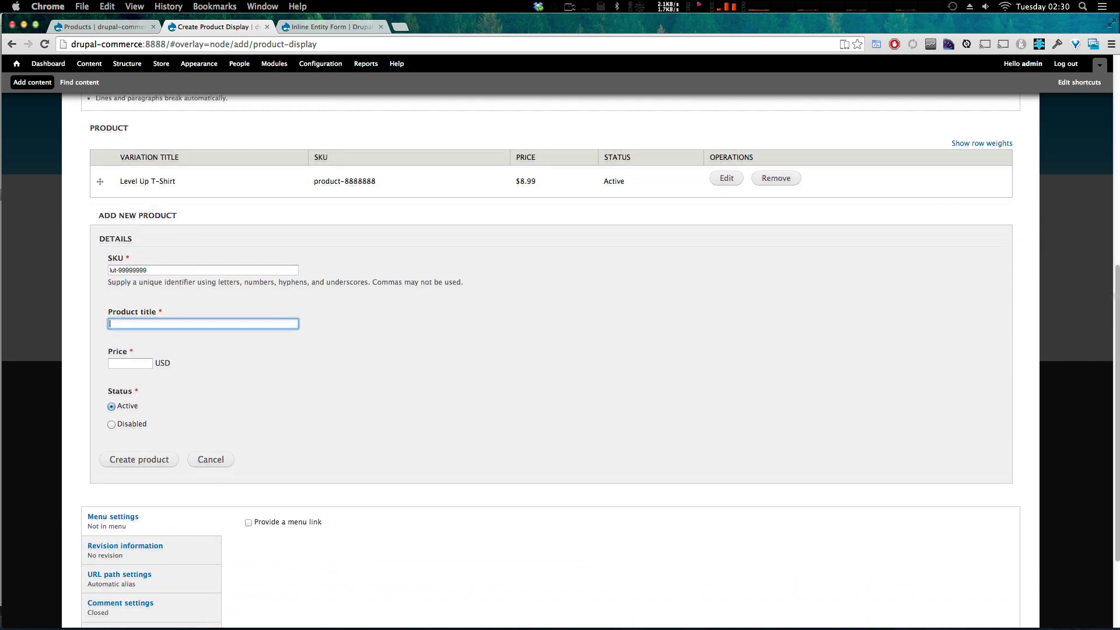
type("Lev")
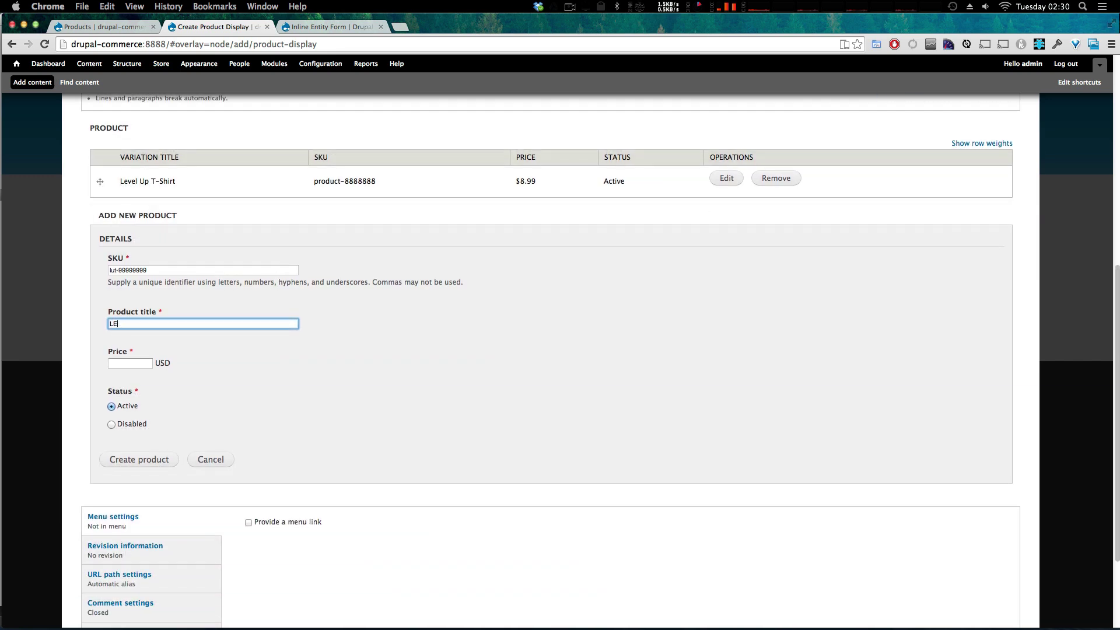
type("el Up Long T-Shirt")
key("Tab")
type("10.99")
left_click(299, 407)
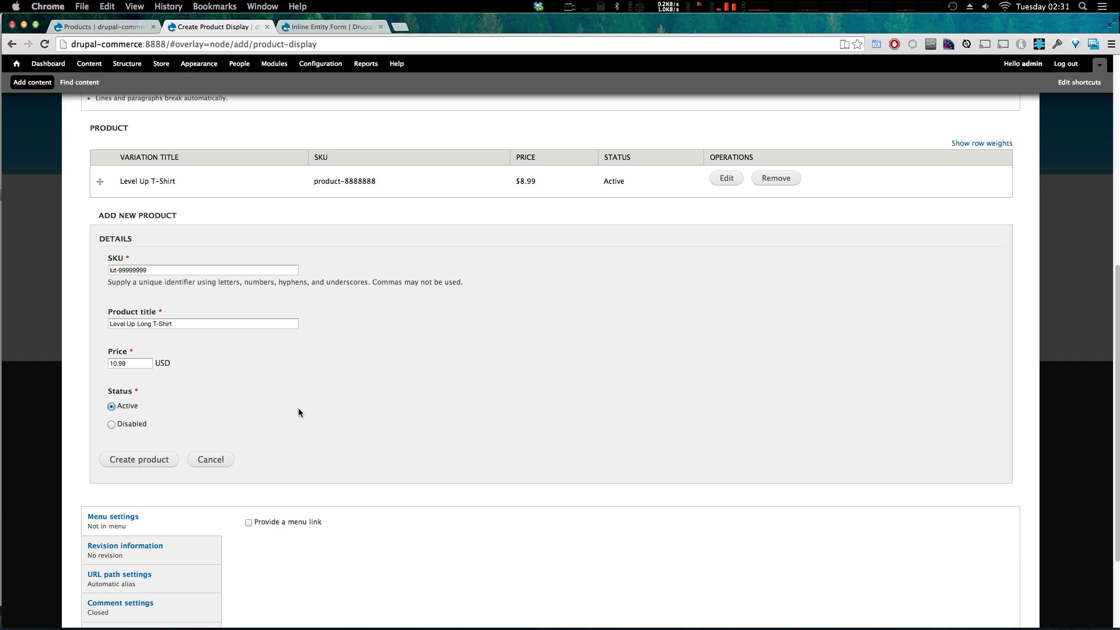
Create the product, reorder its row, and save the product display
left_click(149, 461)
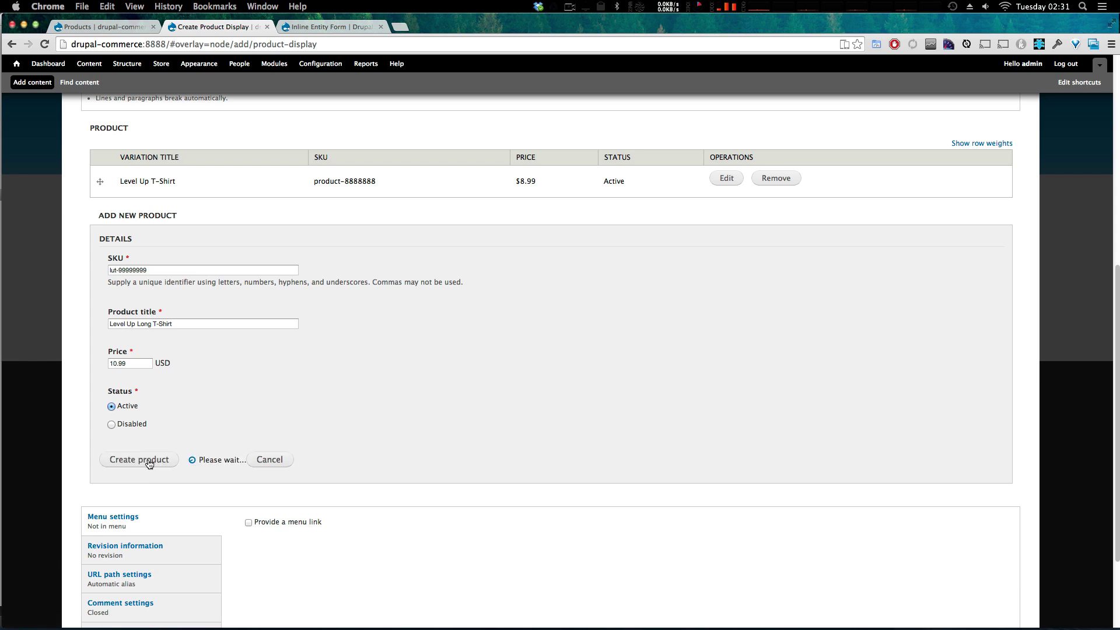
mouse_move(100, 322)
left_mouse_down()
mouse_move(102, 294)
mouse_move(101, 324)
left_mouse_up()
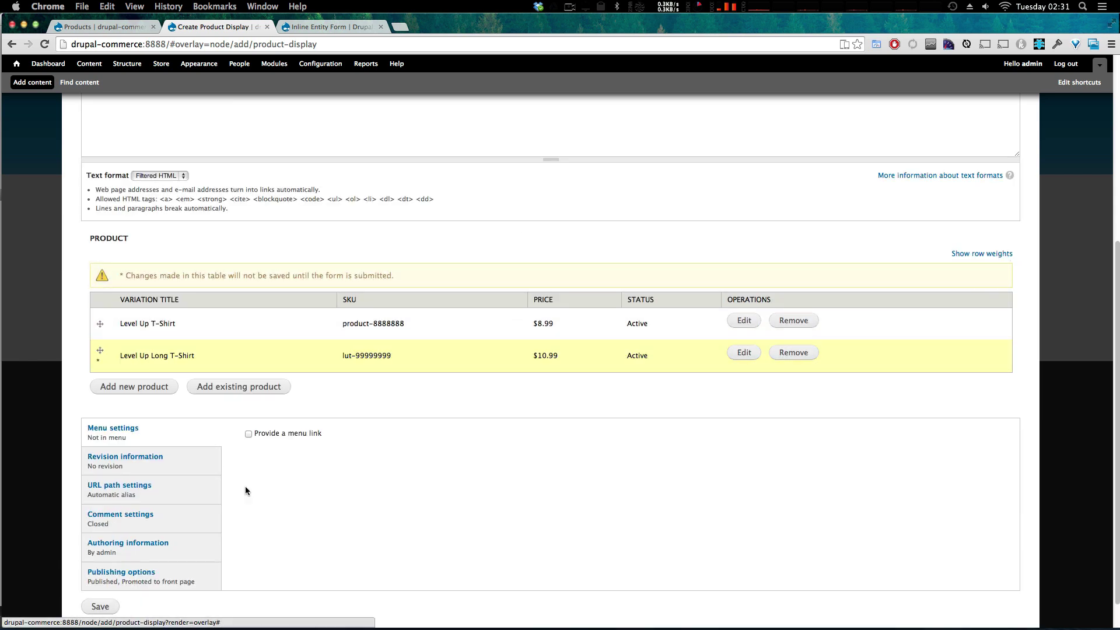
left_click(98, 607)
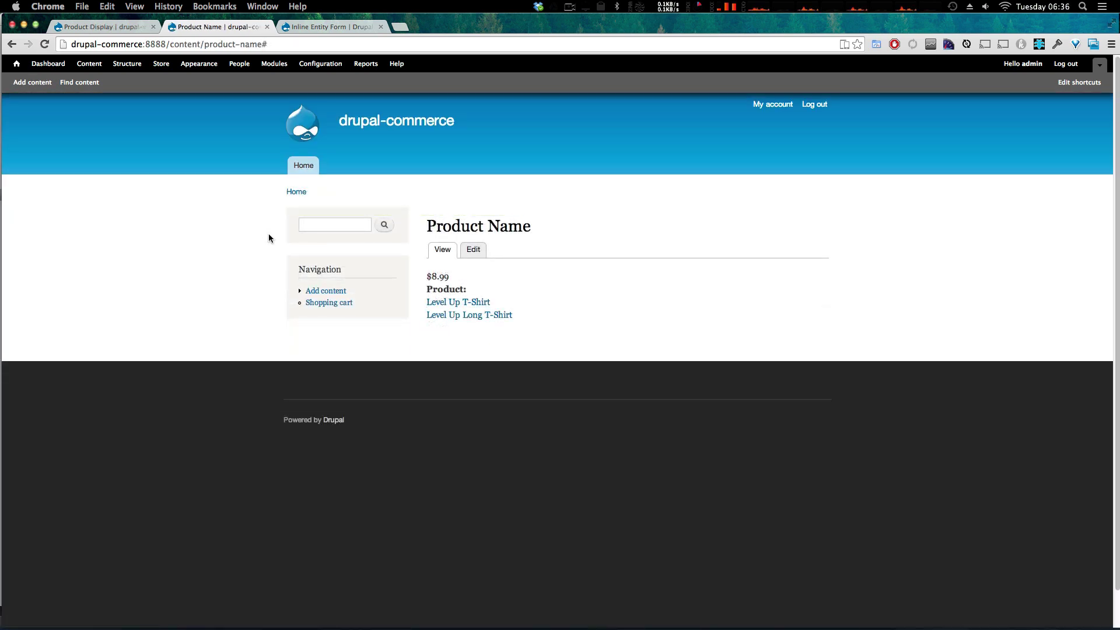
mouse_move(390, 296)
left_click(465, 302)
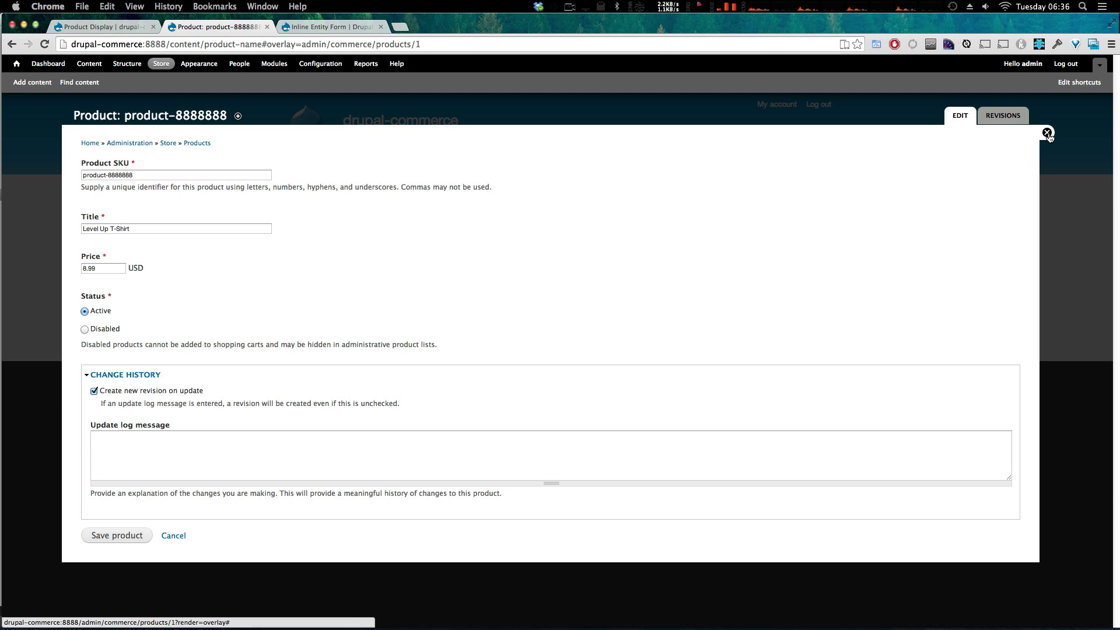
left_click(1048, 135)
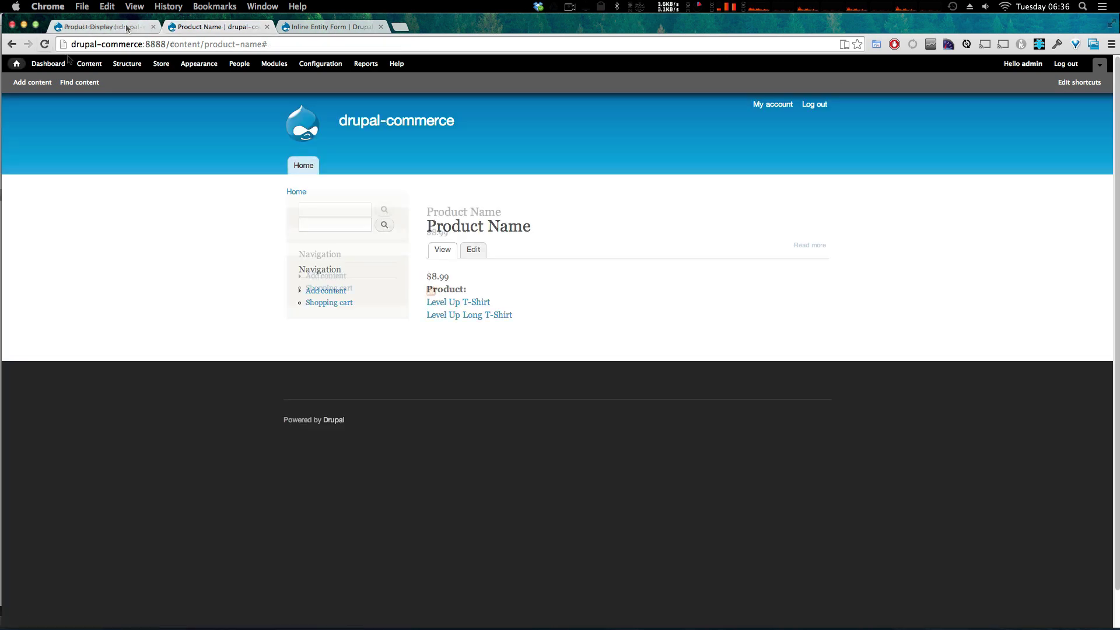
In Product Display's manage display, set the Product field format to Add to Cart form
left_click(127, 64)
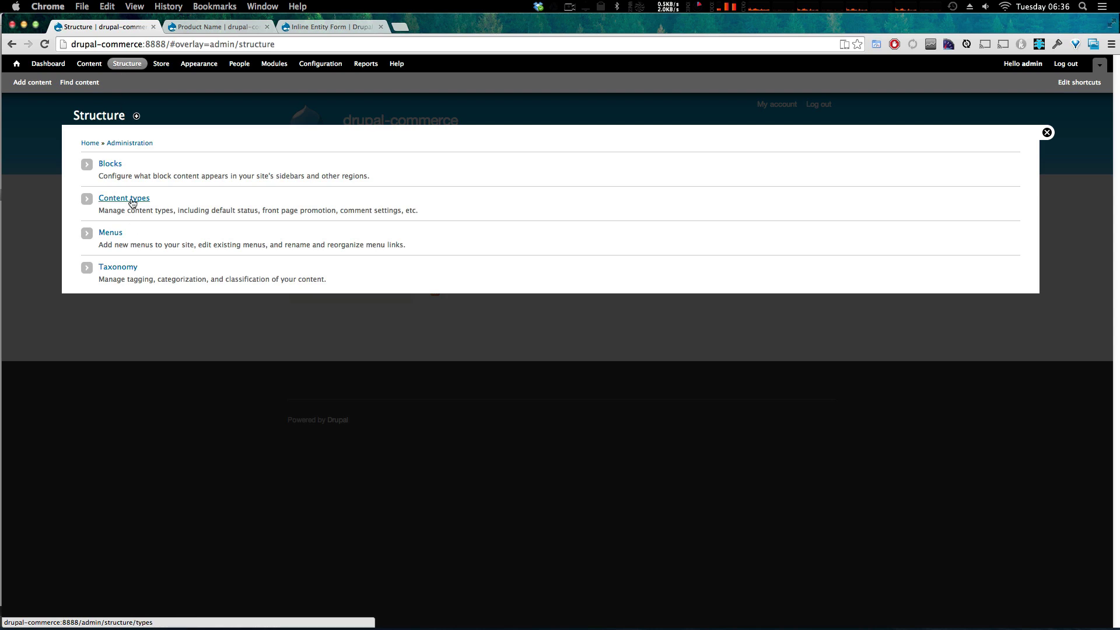
left_click(133, 202)
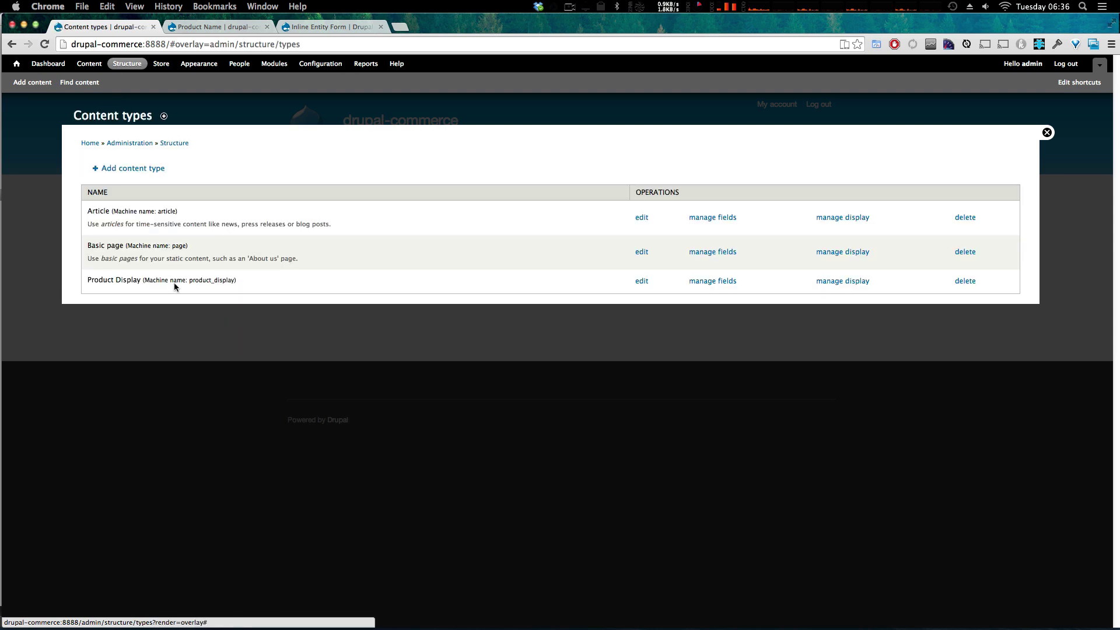
left_click_drag(157, 279, 237, 282)
left_click(853, 281)
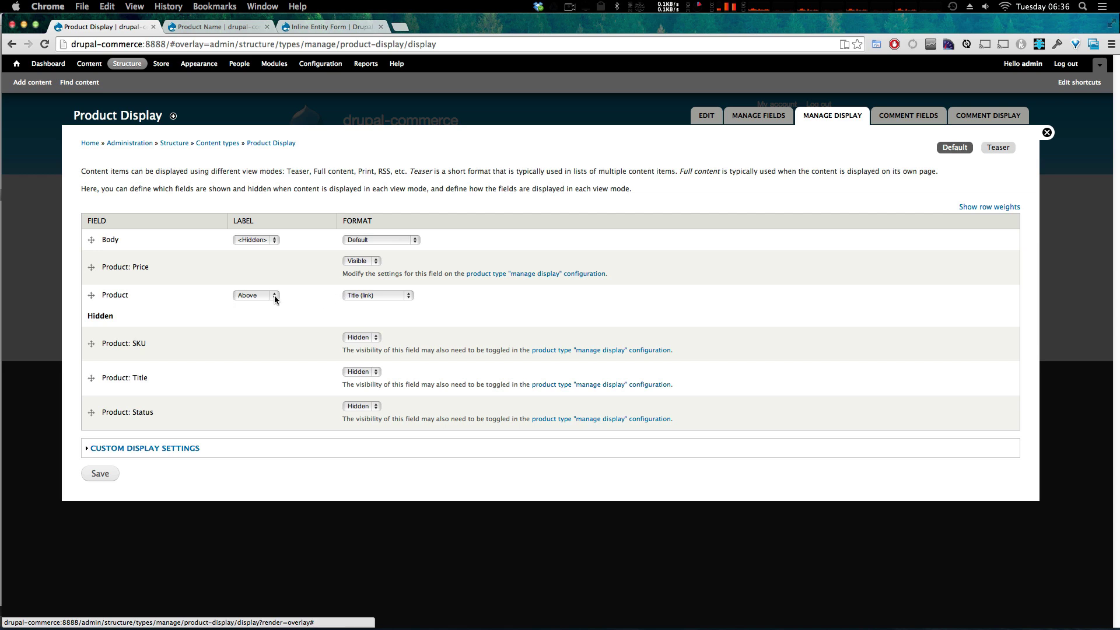
triple_click(121, 296)
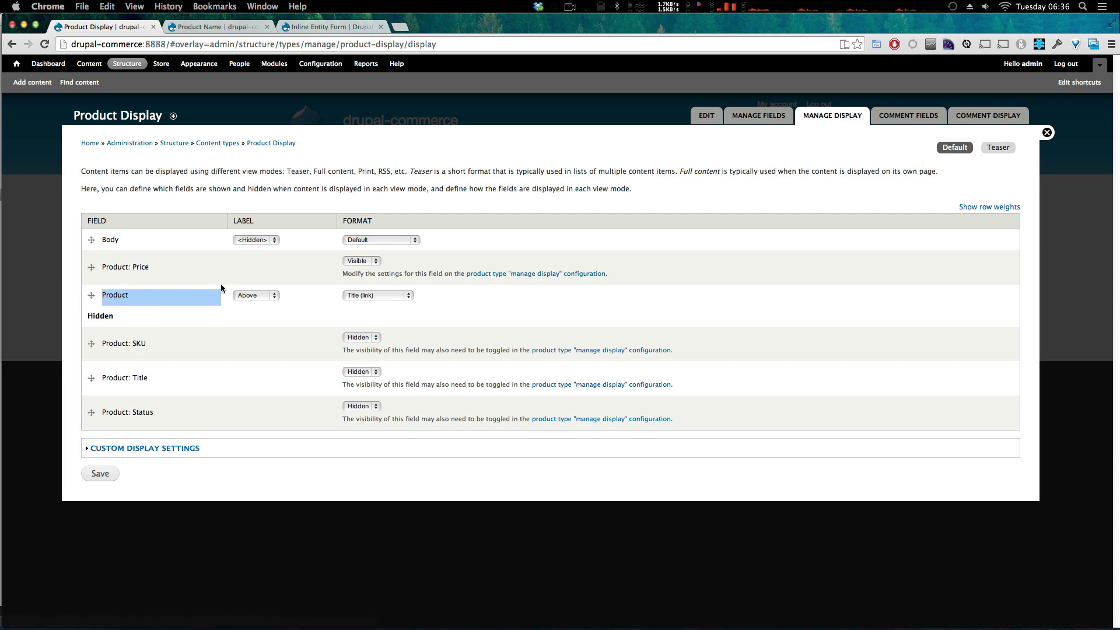
left_click(395, 295)
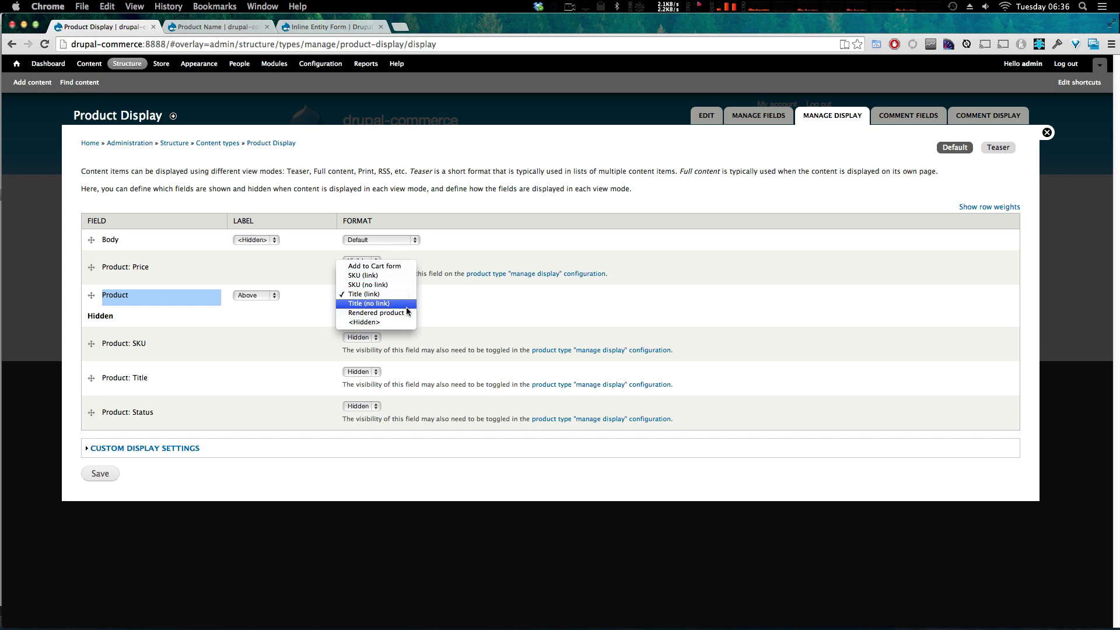
left_click(388, 266)
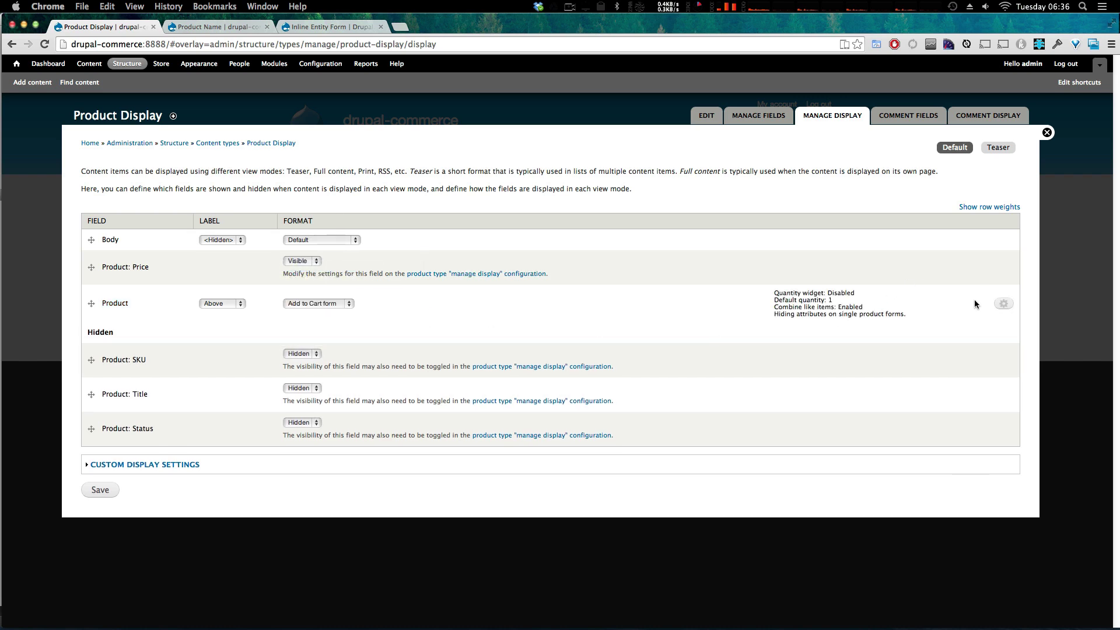
Enable the quantity field on the cart form, save the display, and reload the Product Name page
left_click(1004, 304)
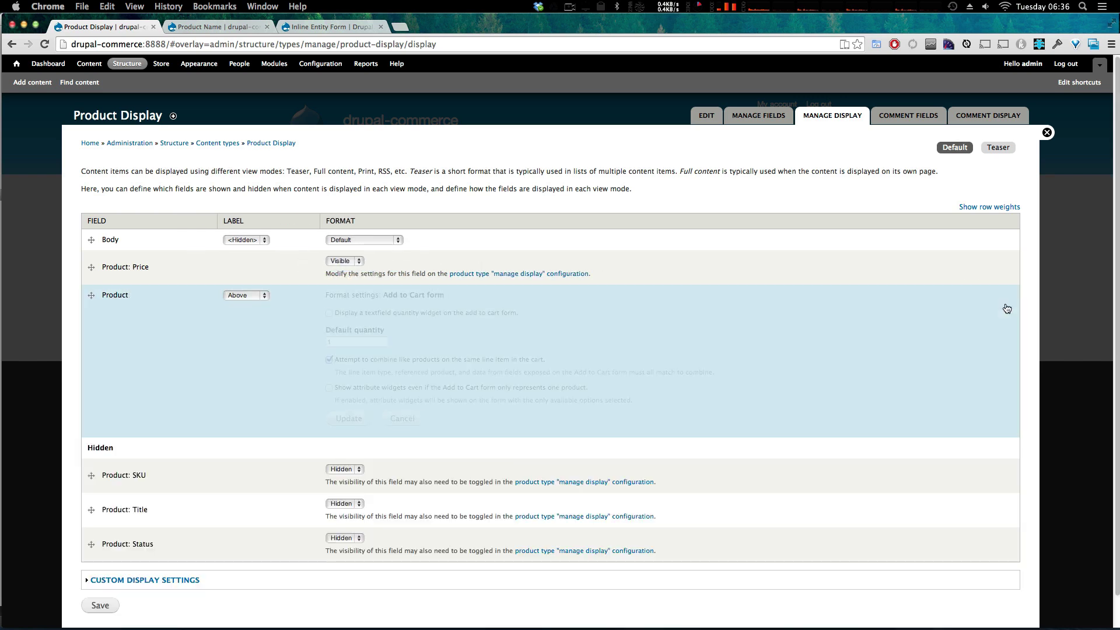
left_click(355, 343)
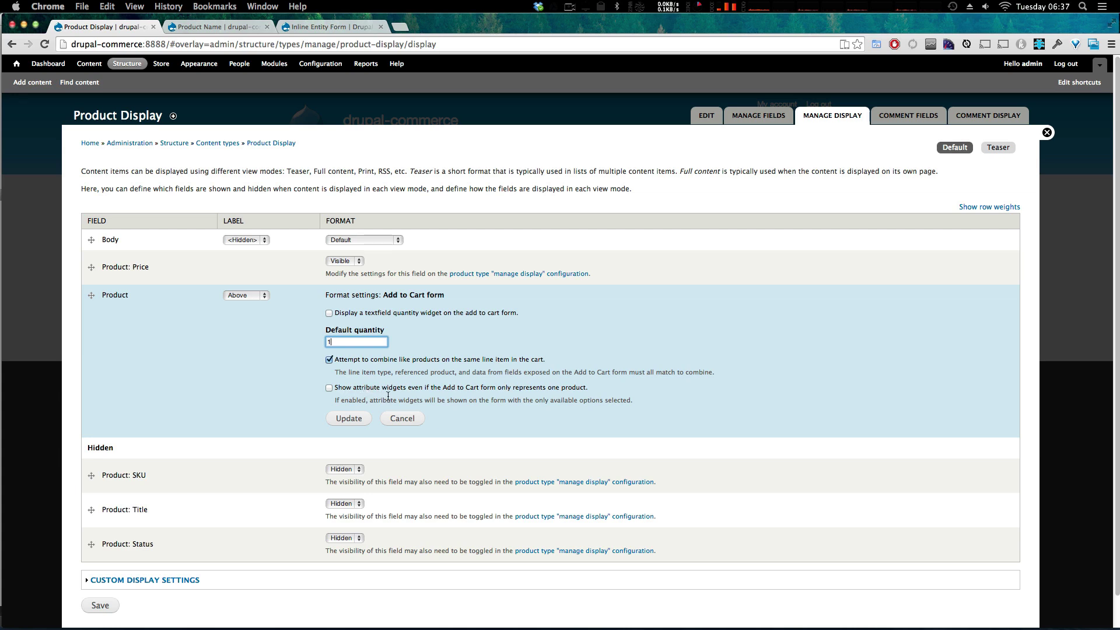
left_click_drag(371, 362, 547, 362)
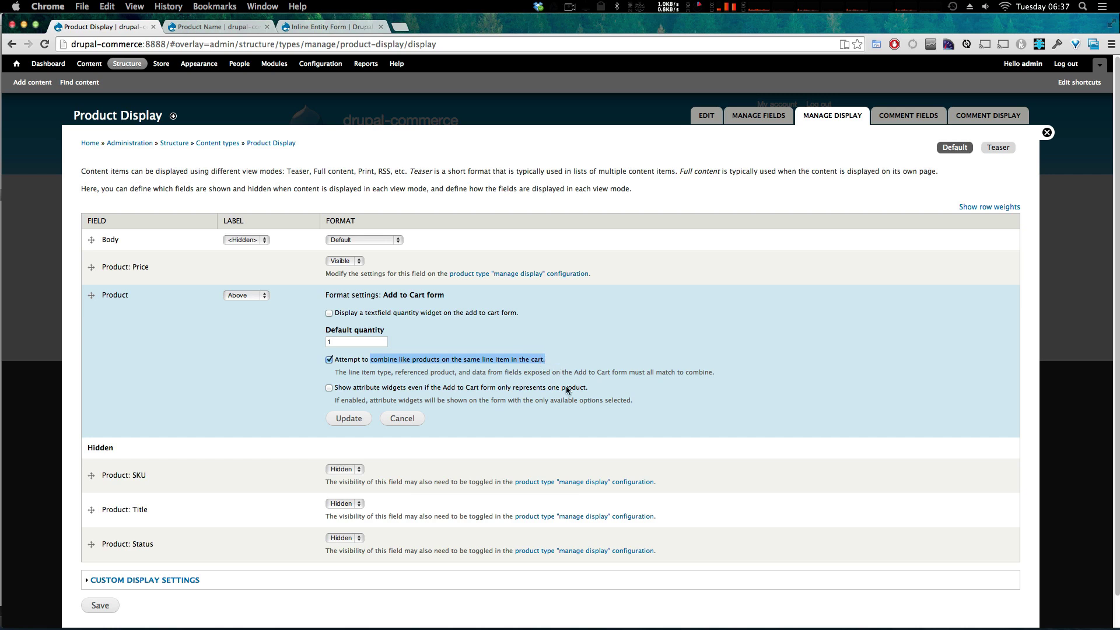
left_click(386, 361)
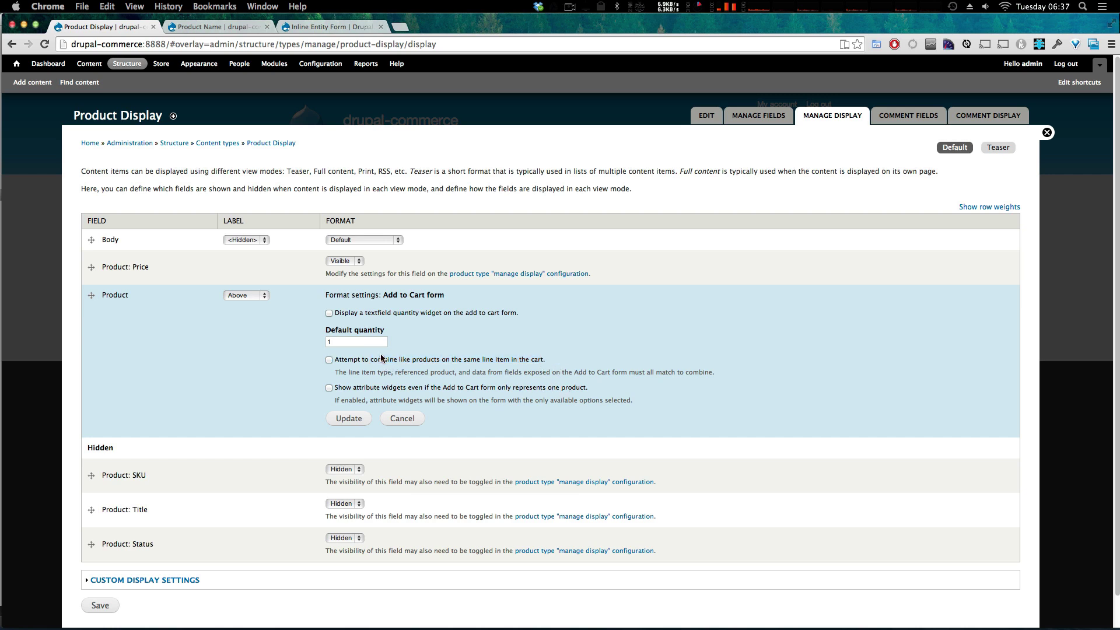
left_click_drag(383, 361, 331, 362)
left_click(329, 360)
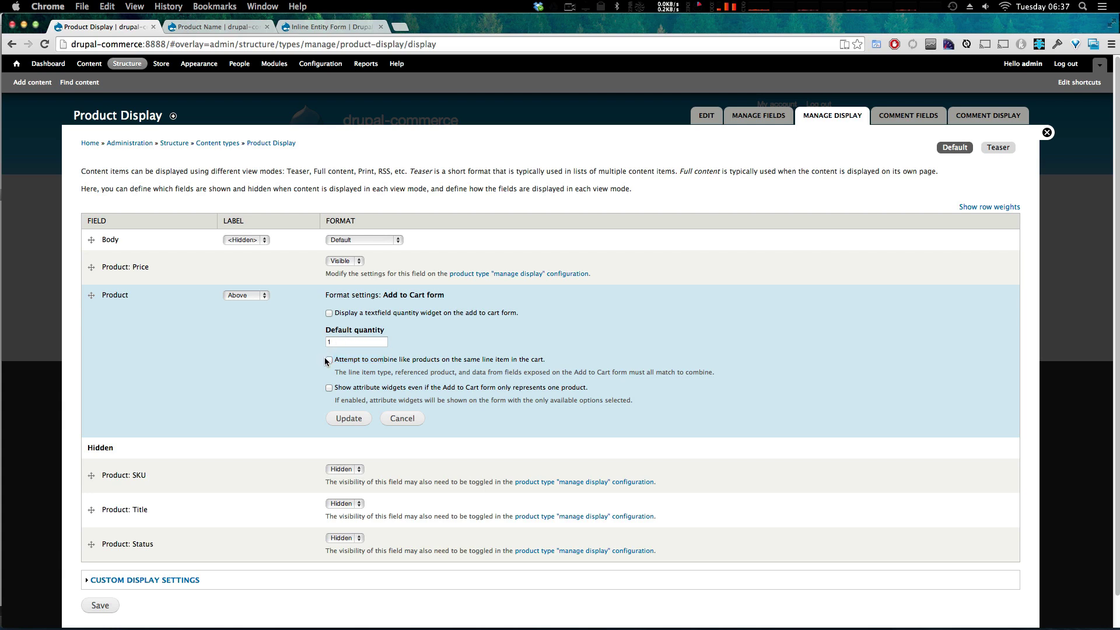
left_click(400, 313)
left_click(348, 420)
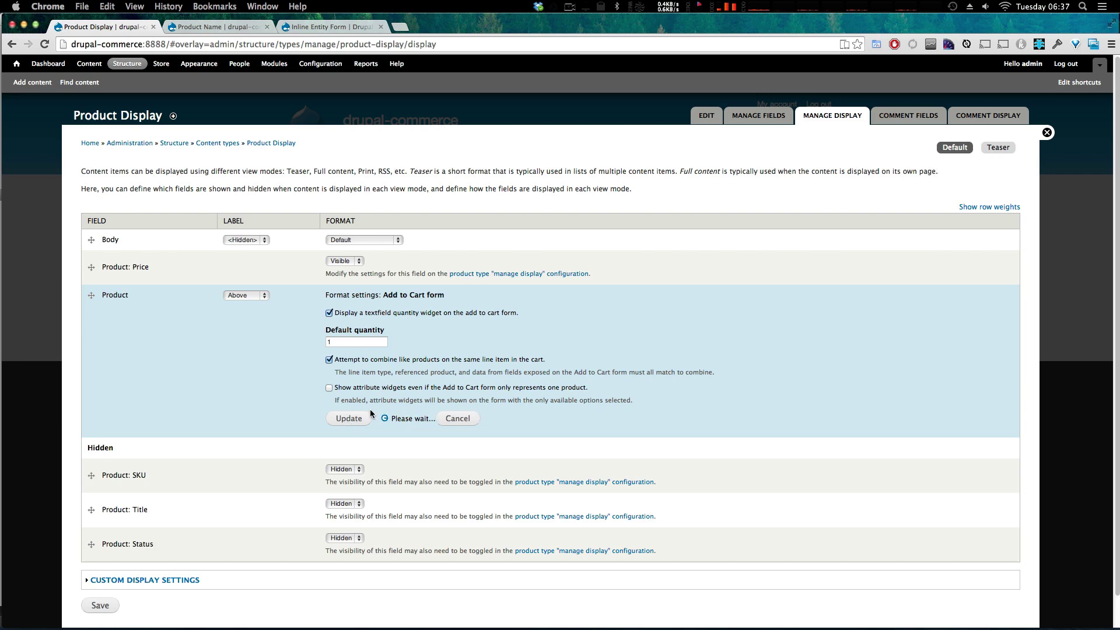
left_click(95, 489)
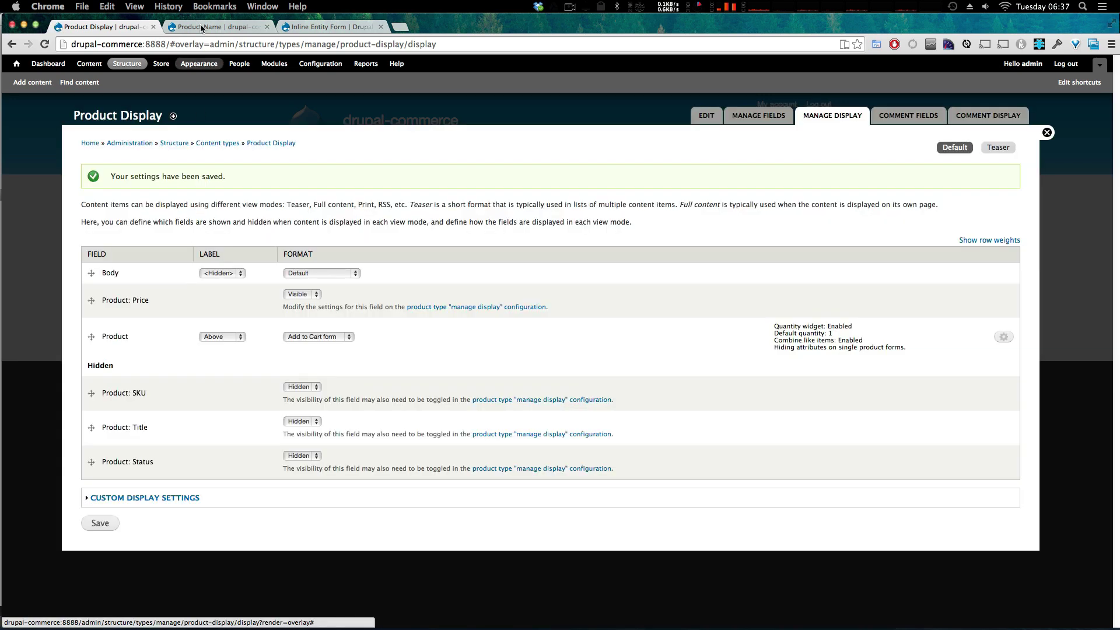
left_click(197, 25)
key("super+r")
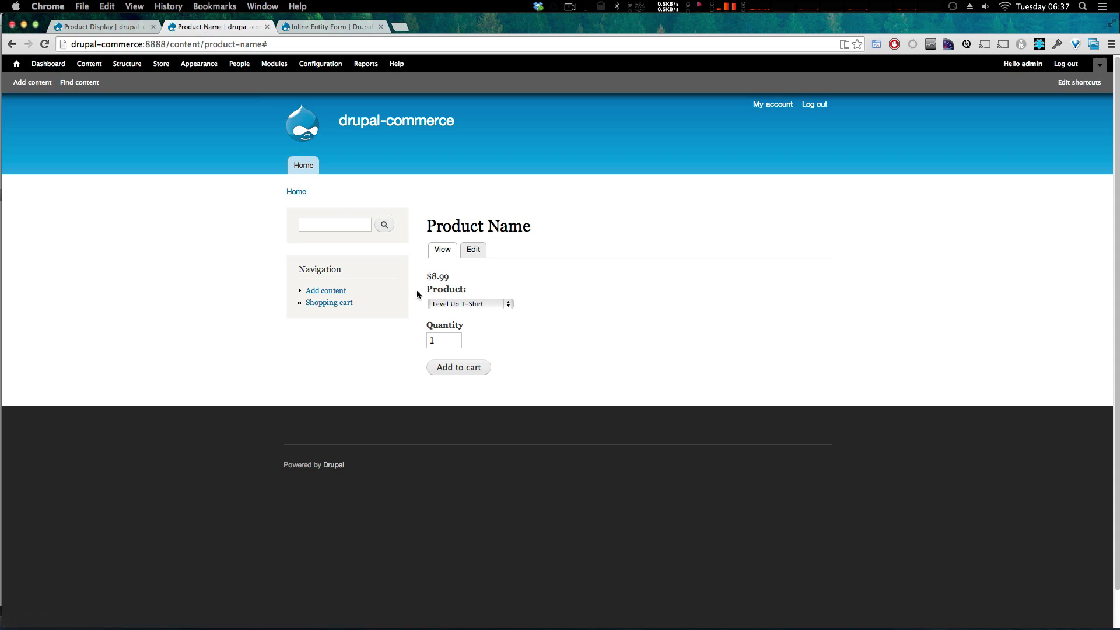
Select Level Up Long T-Shirt in the product dropdown, changing the price to $10.99
left_click(508, 306)
left_click(493, 313)
left_click(491, 303)
left_click(494, 302)
key("Up")
left_click_drag(449, 278, 426, 277)
left_click(454, 304)
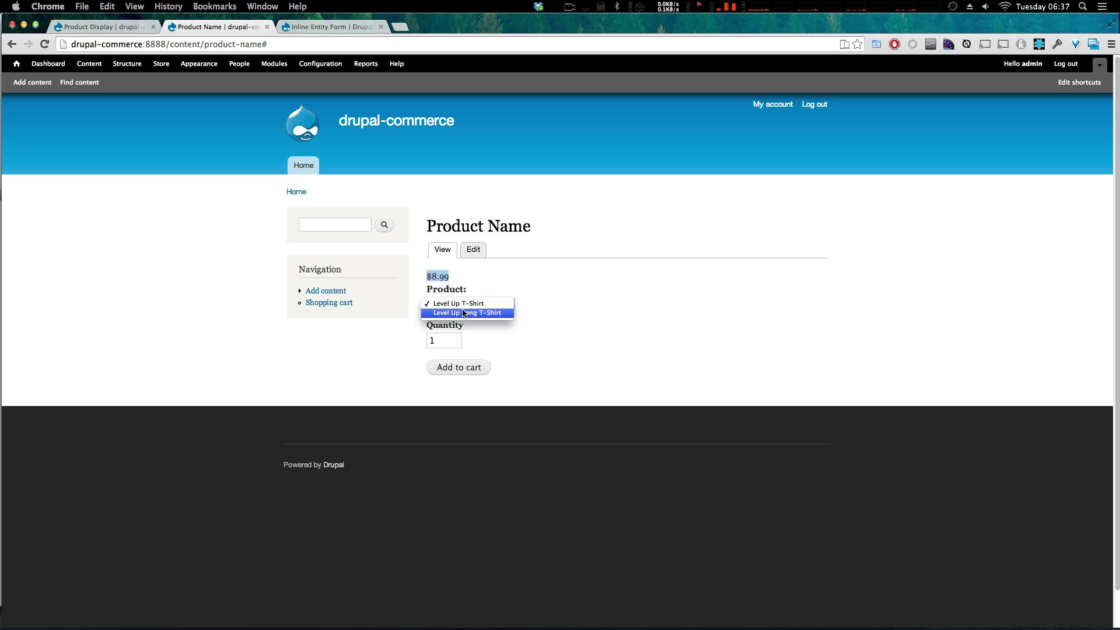
left_click(465, 313)
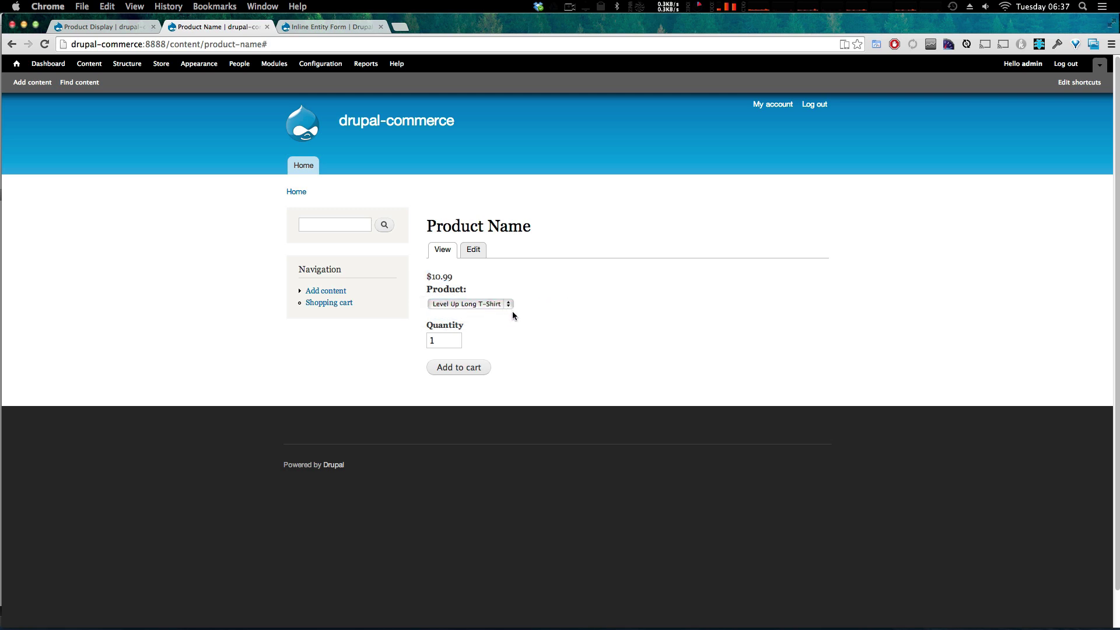
Set quantity to 3, add the shirts to the cart, and view the cart
left_click_drag(449, 340, 422, 339)
type("3")
left_click(454, 366)
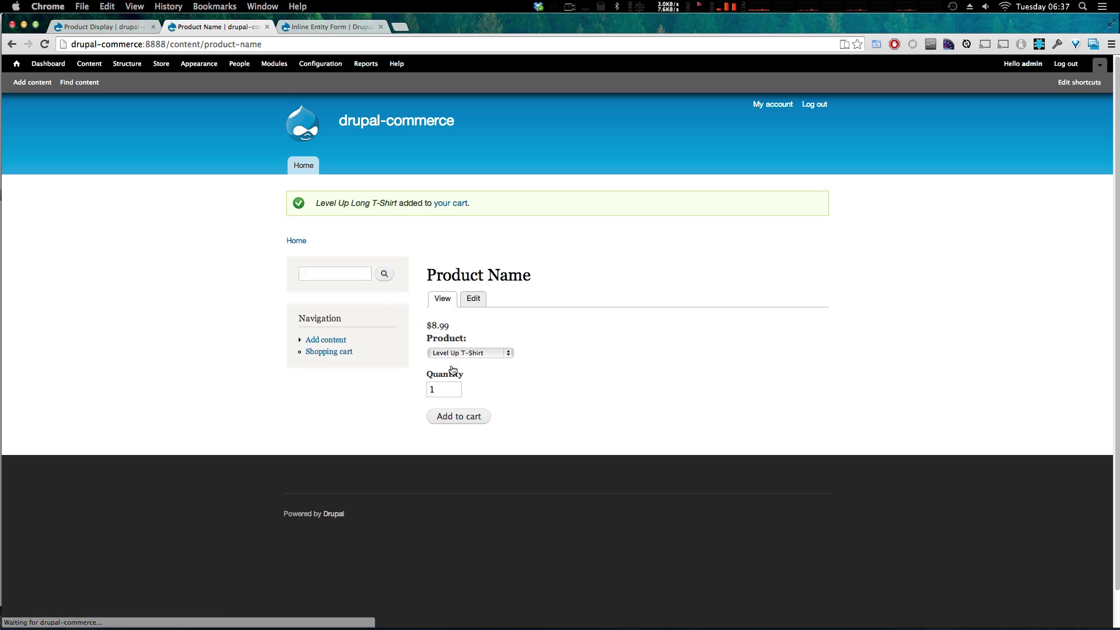
left_click(459, 206)
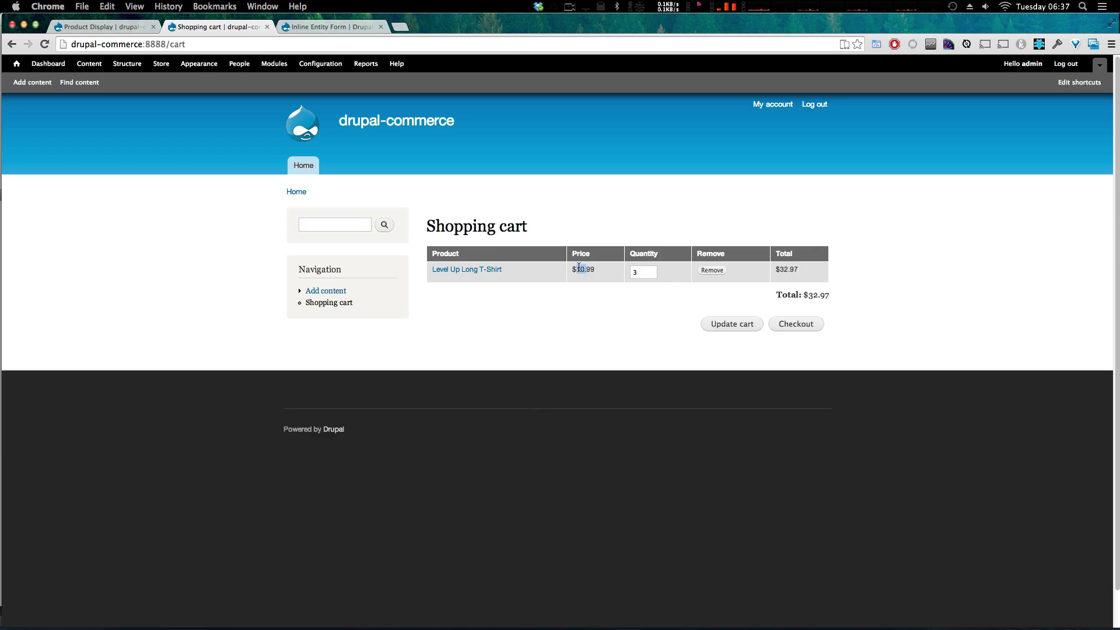
Inspect the Shopping cart's Long T-Shirt items and $32.97 total, then review the Product Name page's price and product choice
left_click_drag(770, 275, 849, 268)
left_click(828, 282)
double_click(828, 282)
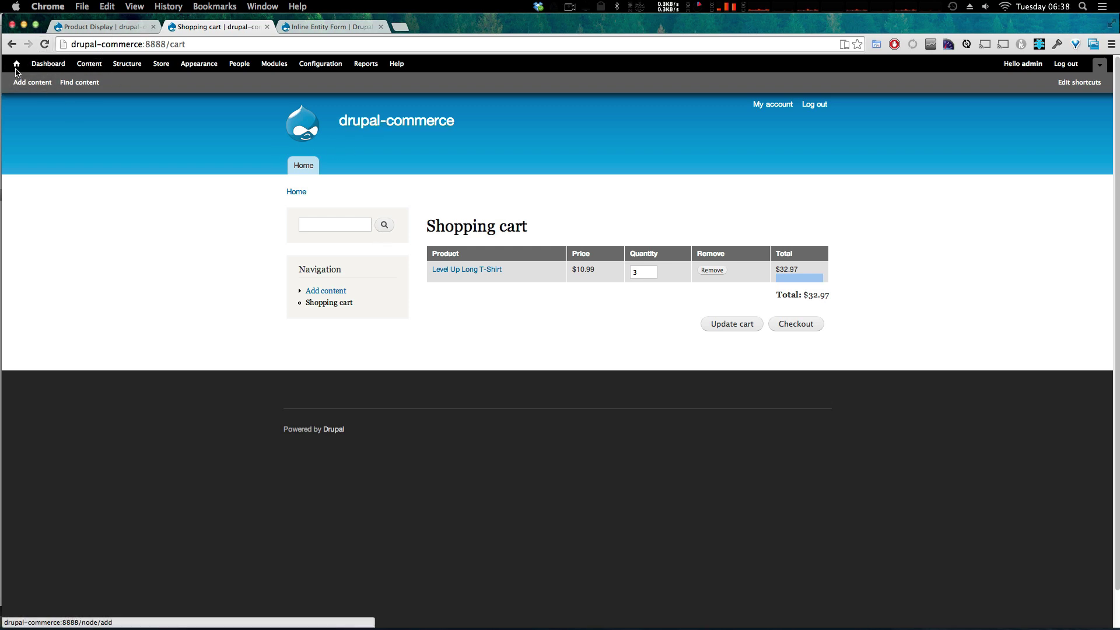
left_click(11, 45)
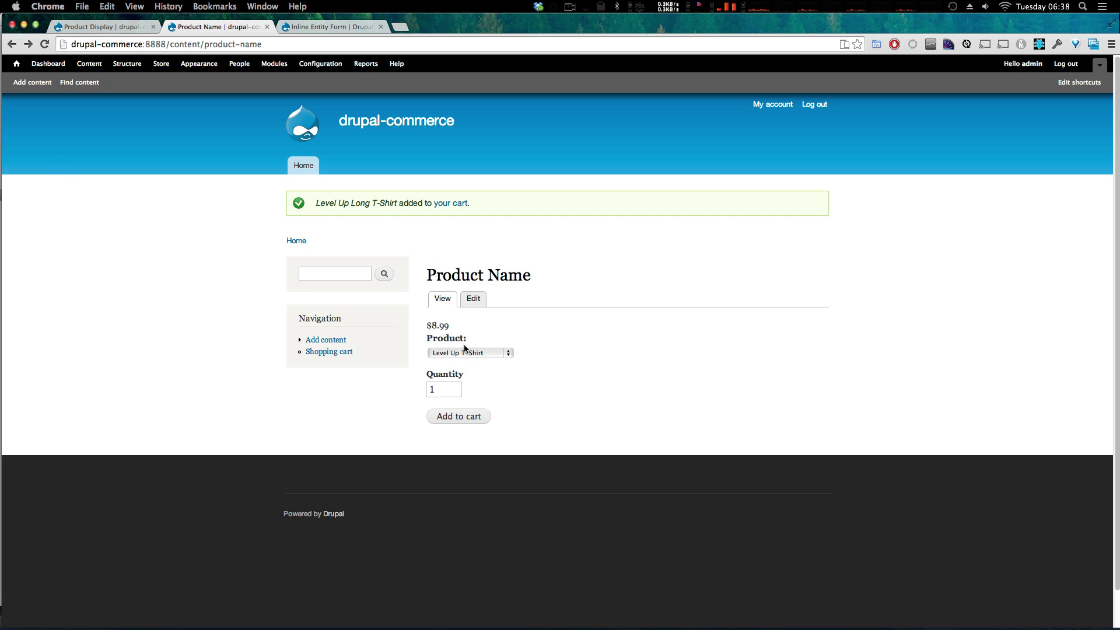
left_click_drag(516, 368, 536, 353)
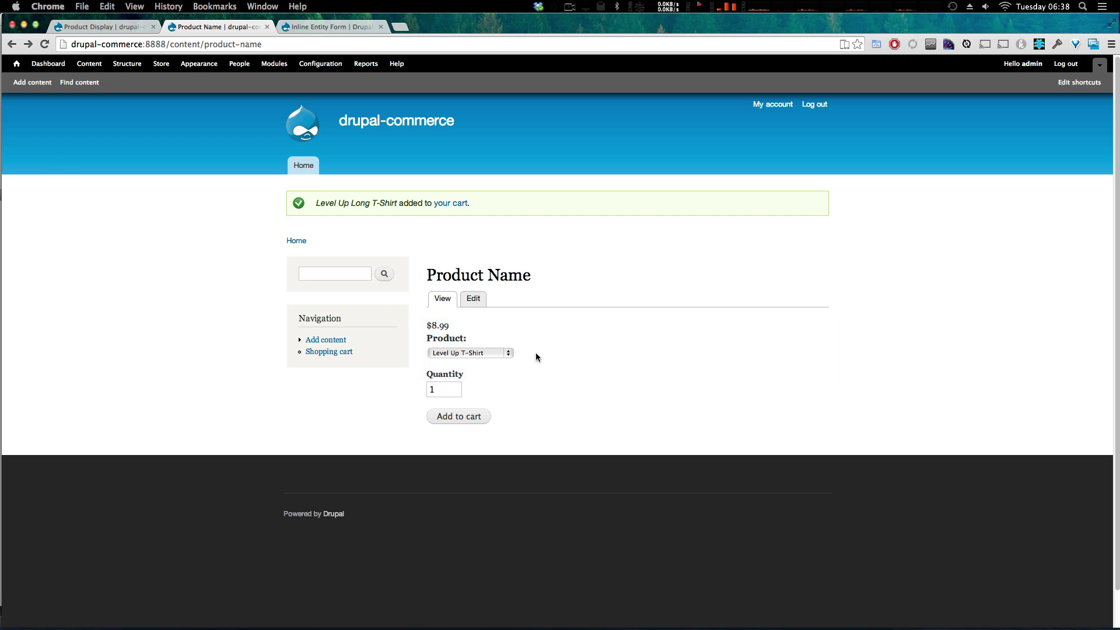